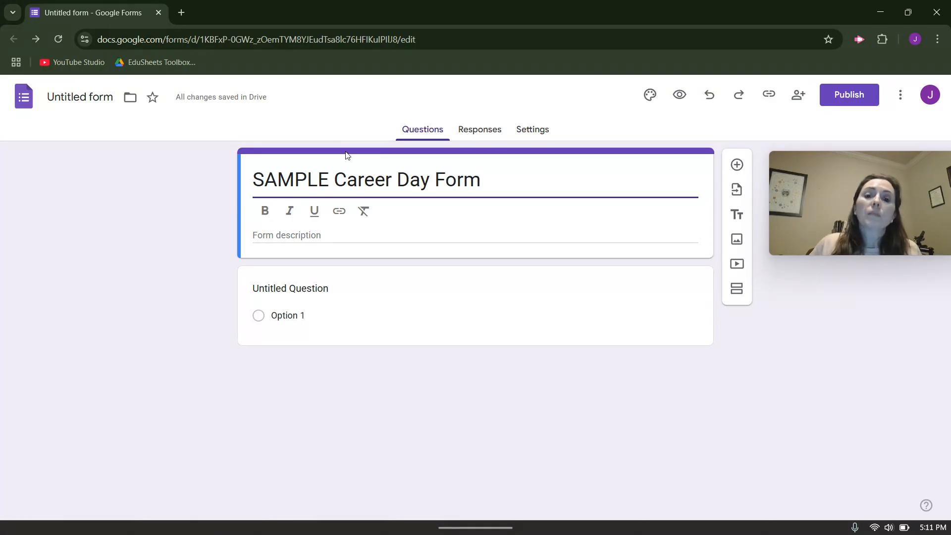
# Insert "Volunteer" so the form title reads "SAMPLE Career Day Volunteer Form" and give the form file the same name.
pyautogui.click(435, 181)
pyautogui.write('Volunteer')
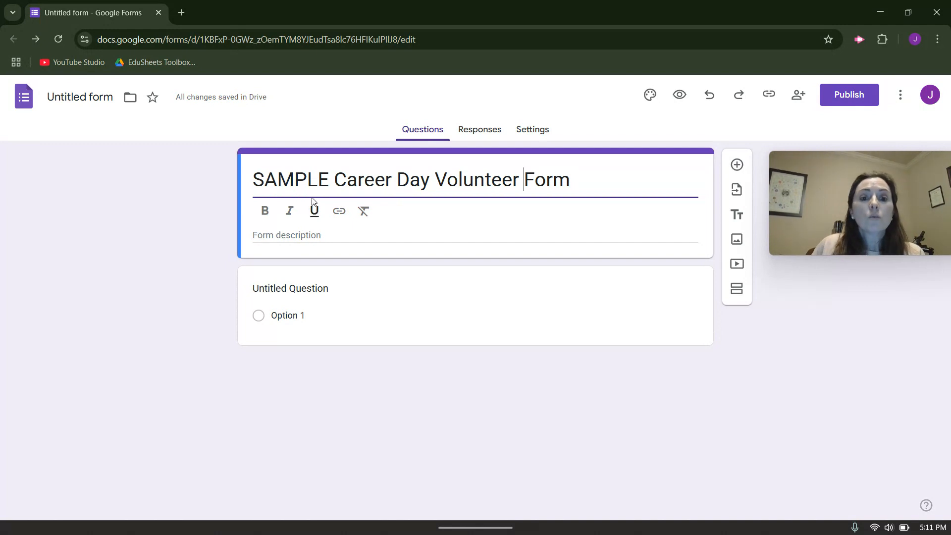
pyautogui.click(316, 237)
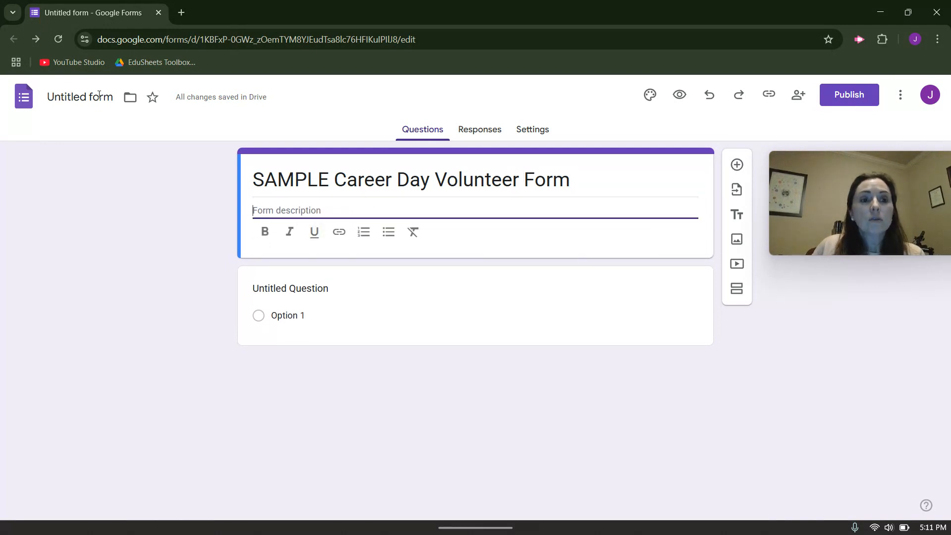
pyautogui.click(73, 96)
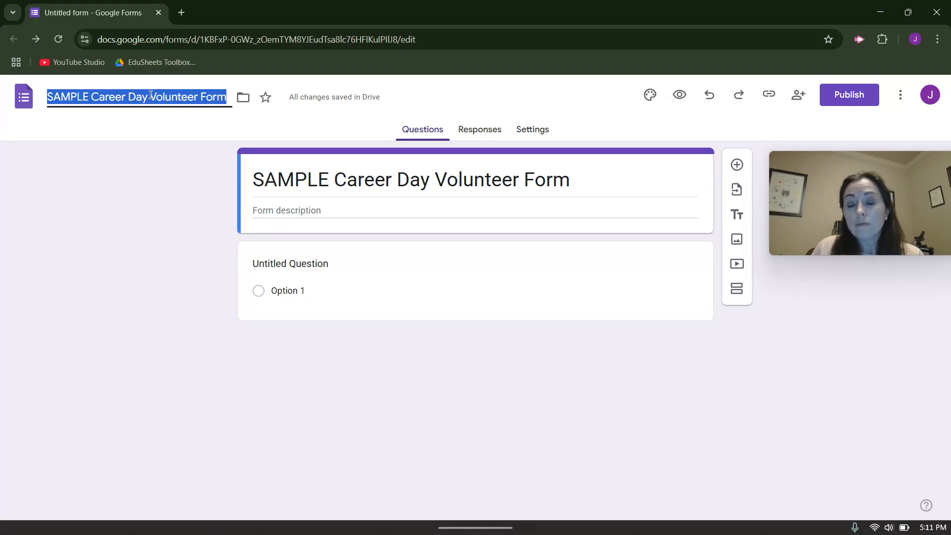
# Enter the form description "Thank you for your interest in career day. Please fill out the form to sign up or request additional information.".
pyautogui.click(285, 211)
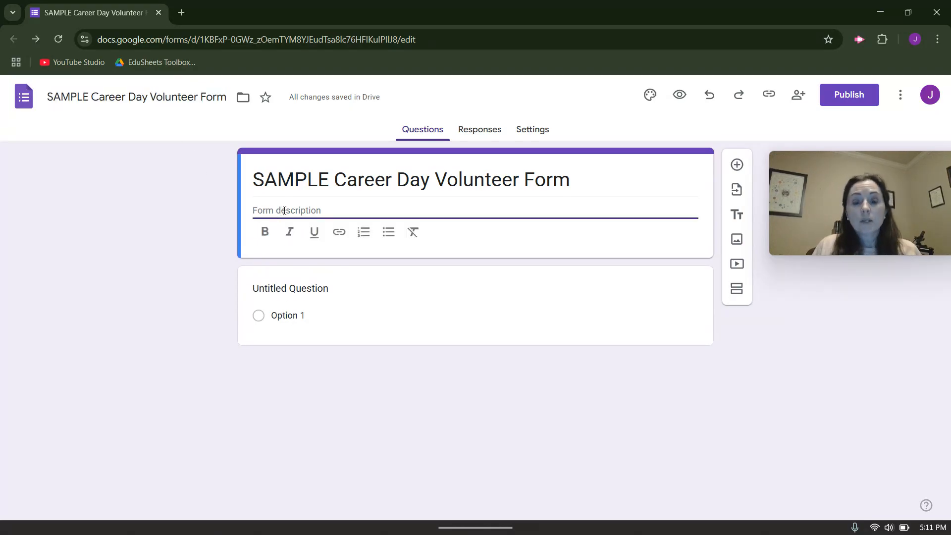
pyautogui.write('H')
pyautogui.press('BackSpace')
pyautogui.write('Thank ')
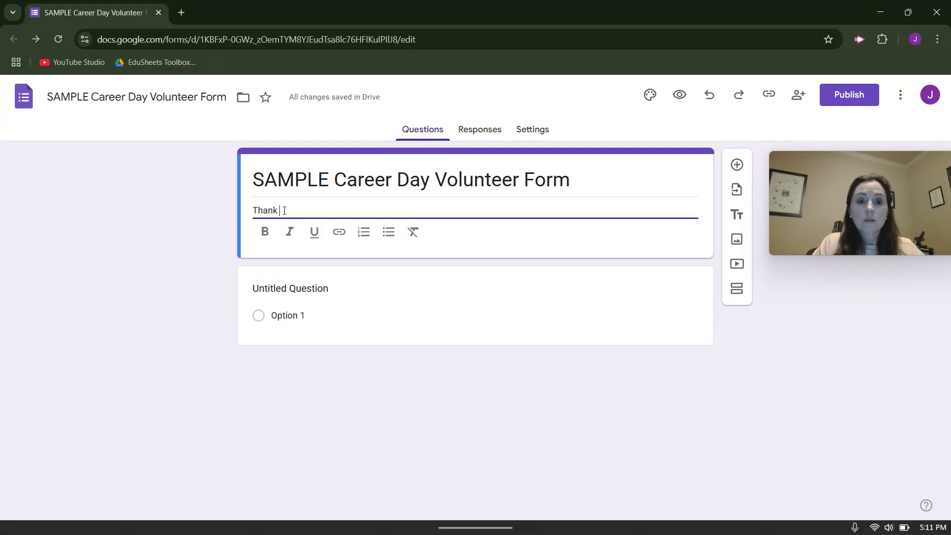
pyautogui.write('you for your interest')
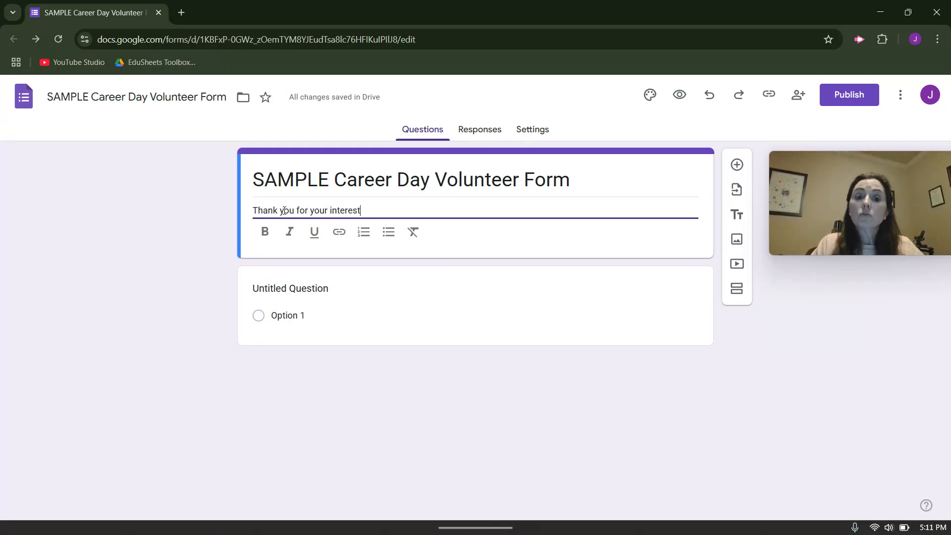
pyautogui.write(' in career day.  Please fill out the form to sign up or request a')
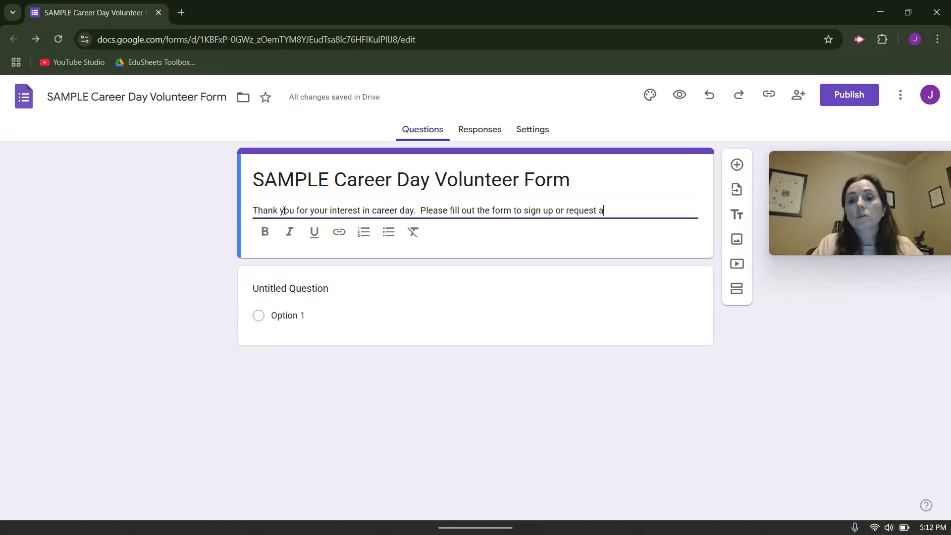
pyautogui.write('dditional information.')
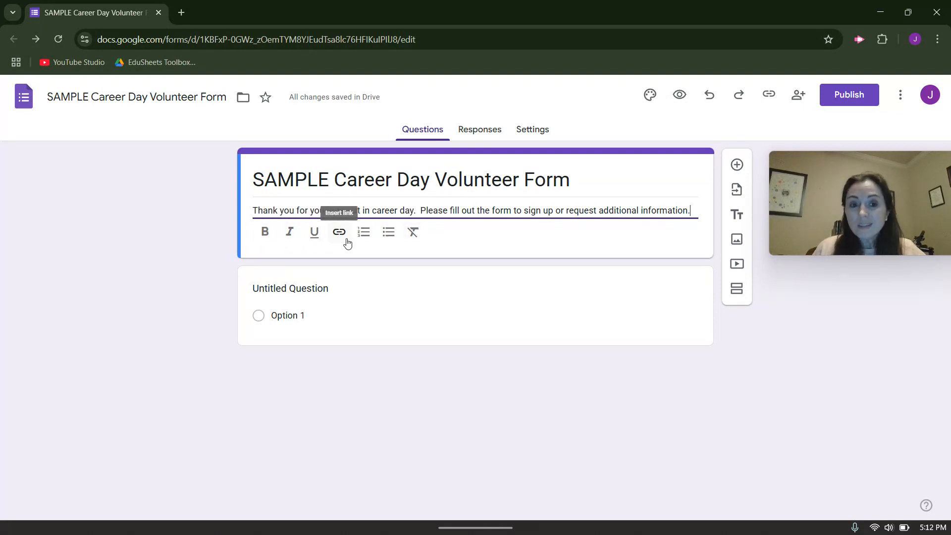
# Turn the untitled question into a required short-answer question titled "First Name" and add a required short-answer question "Last Name" below it.
pyautogui.click(319, 288)
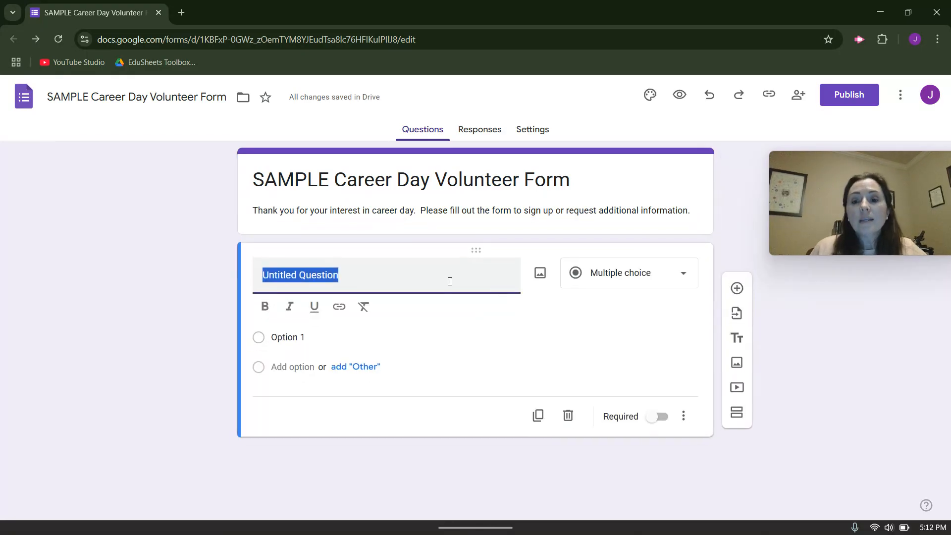
pyautogui.click(638, 266)
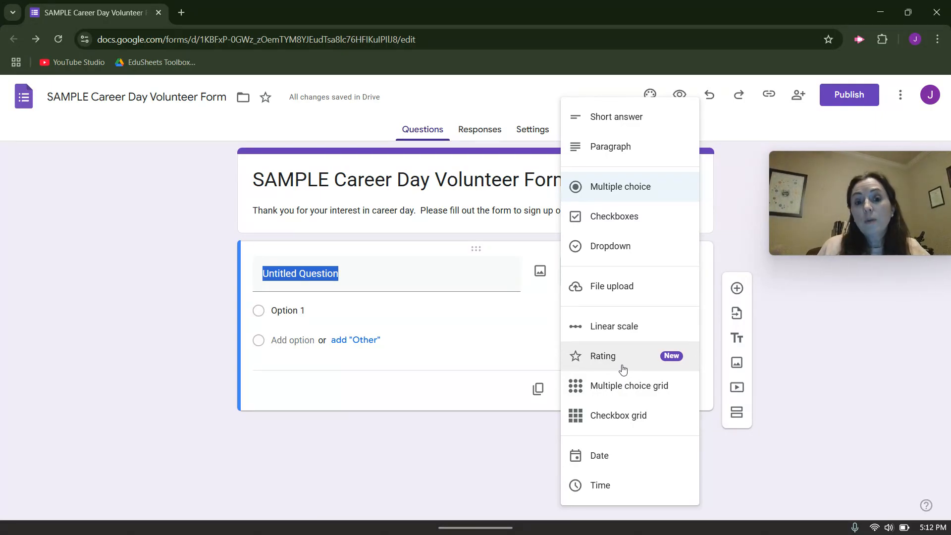
pyautogui.click(347, 279)
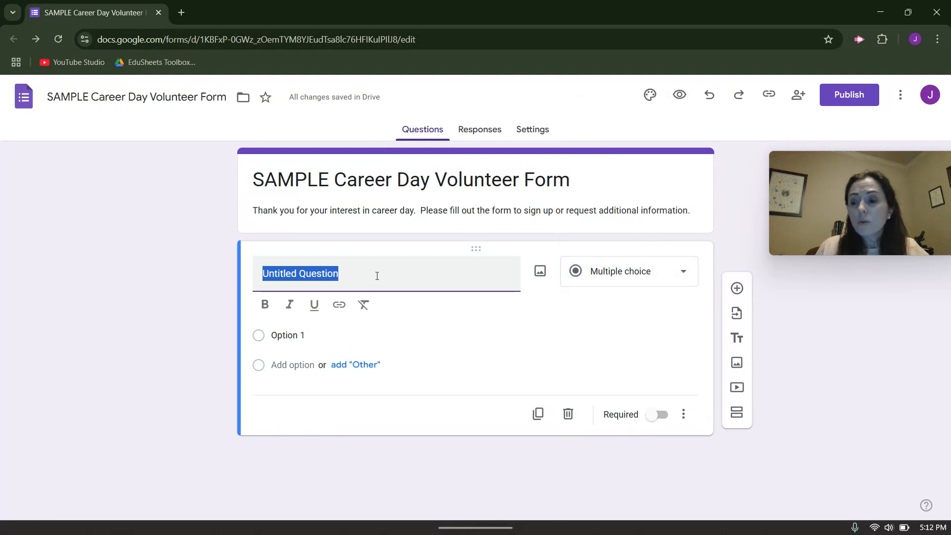
pyautogui.write('First Name')
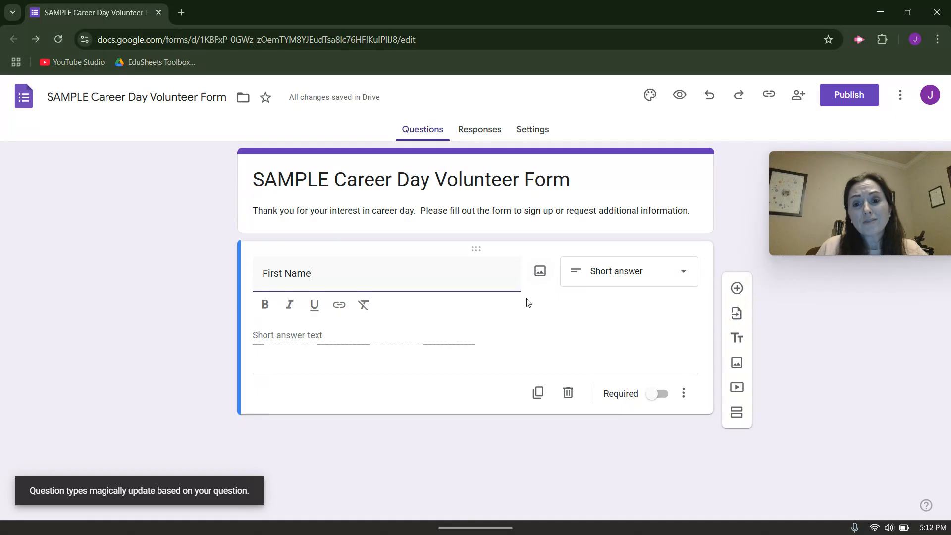
pyautogui.click(657, 395)
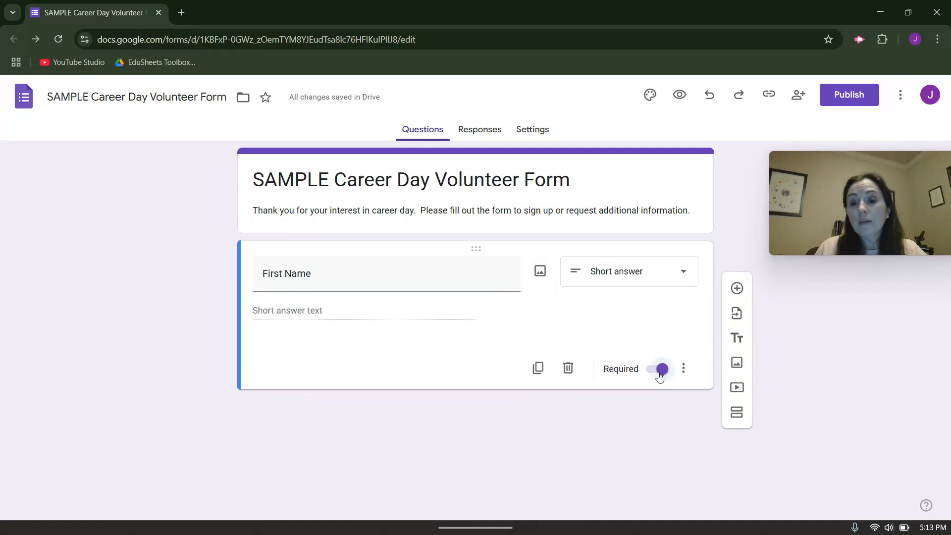
pyautogui.click(737, 289)
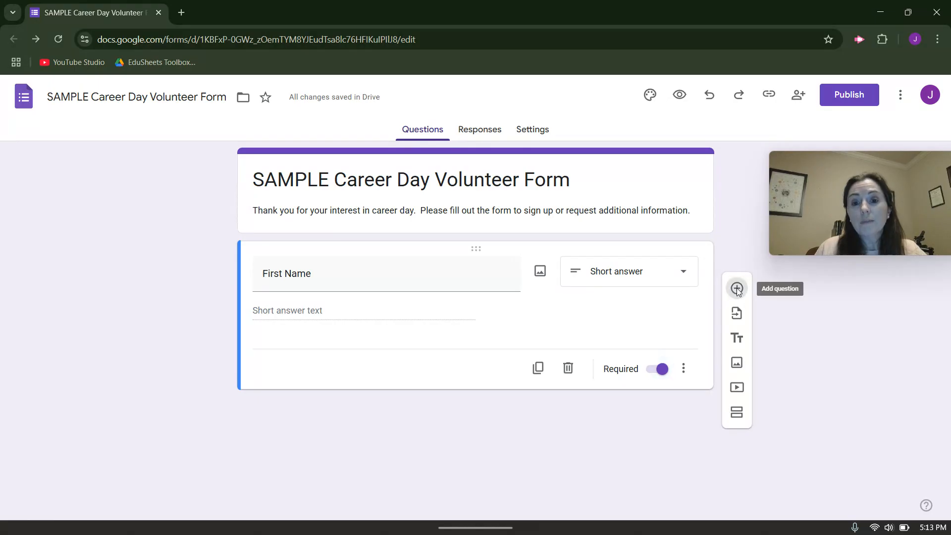
pyautogui.write('Last Name')
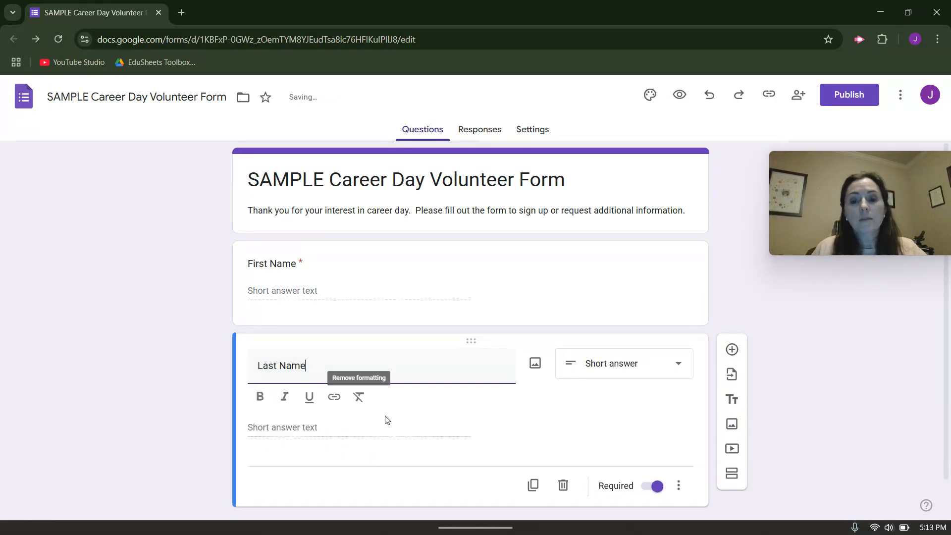
# Add the question "What is your occupation?" after Last Name and set its type to Short answer.
pyautogui.scroll(-1, 483, 406)
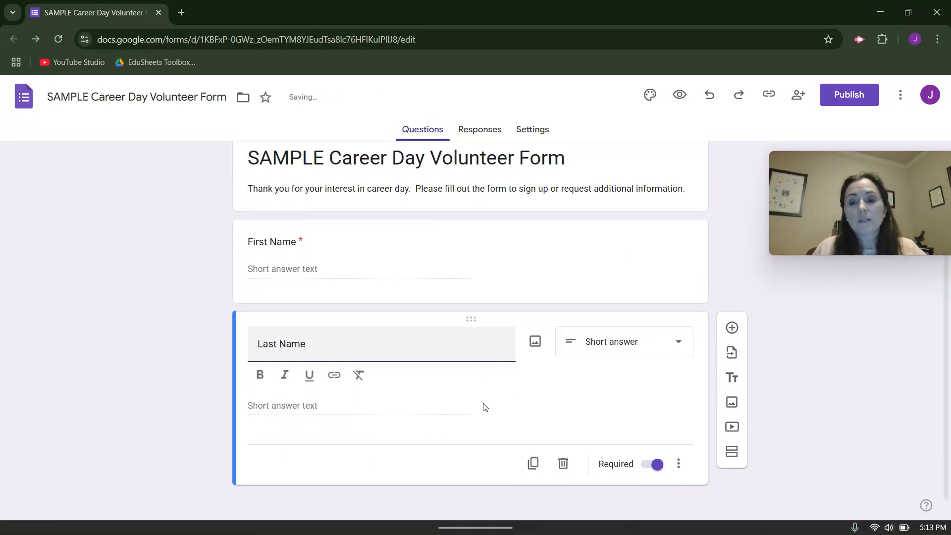
pyautogui.click(733, 317)
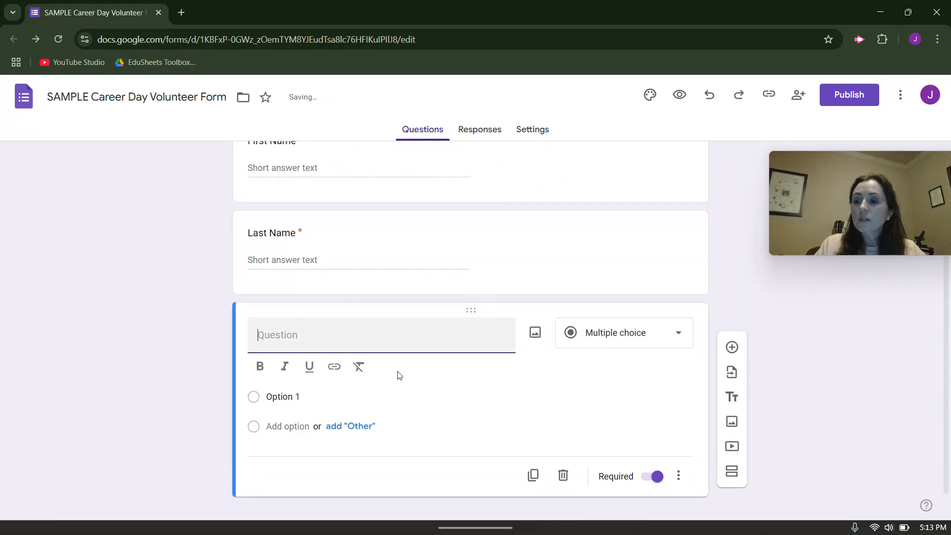
pyautogui.write('What is your oc')
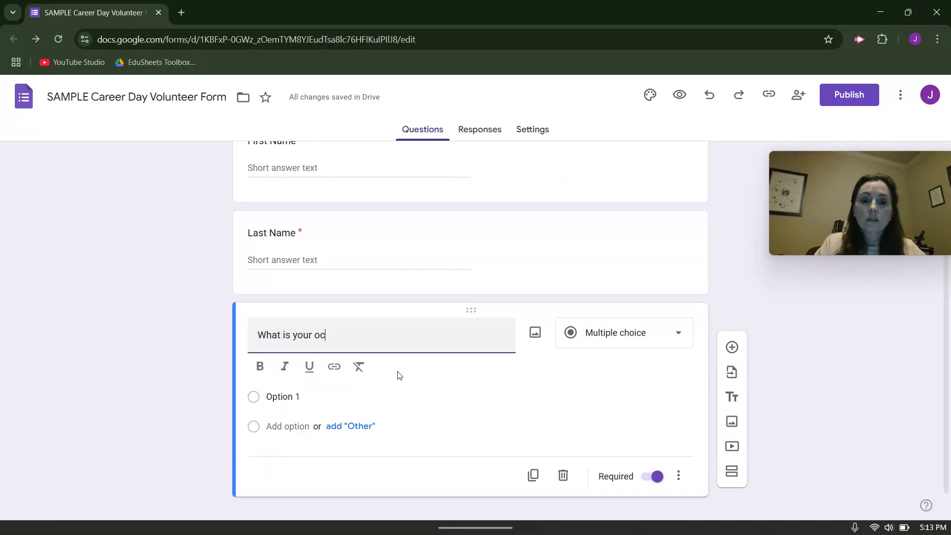
pyautogui.write('cupation?')
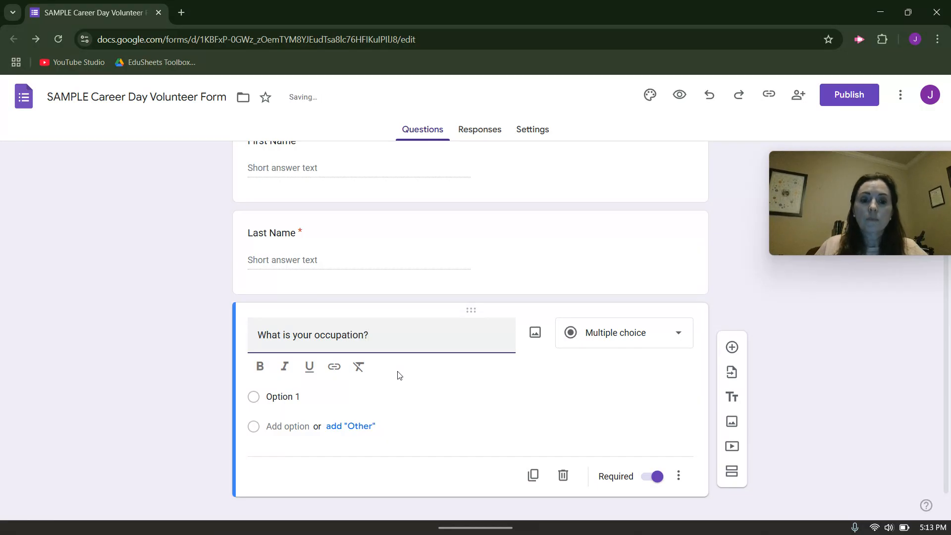
pyautogui.click(610, 341)
pyautogui.click(616, 128)
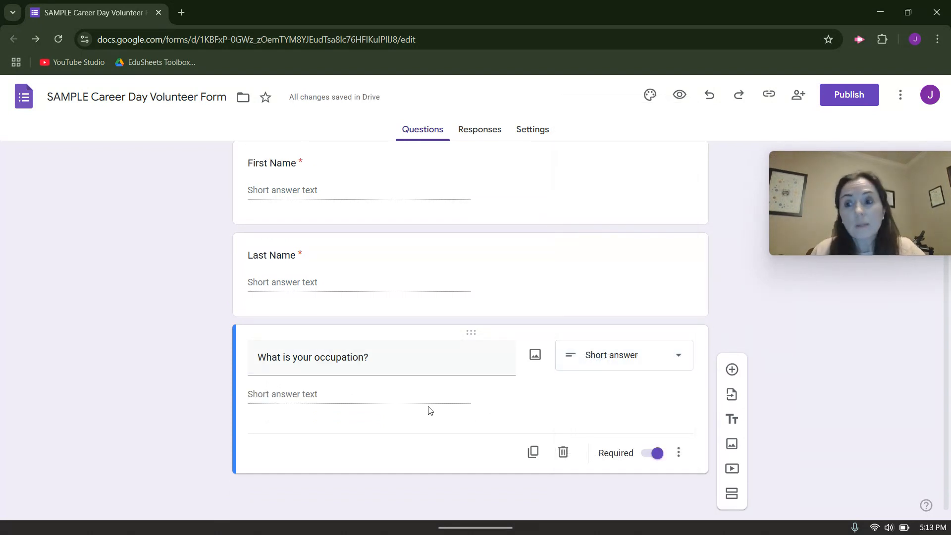
# Add a required short-answer question "What is your phone number?" after the occupation question.
pyautogui.click(733, 370)
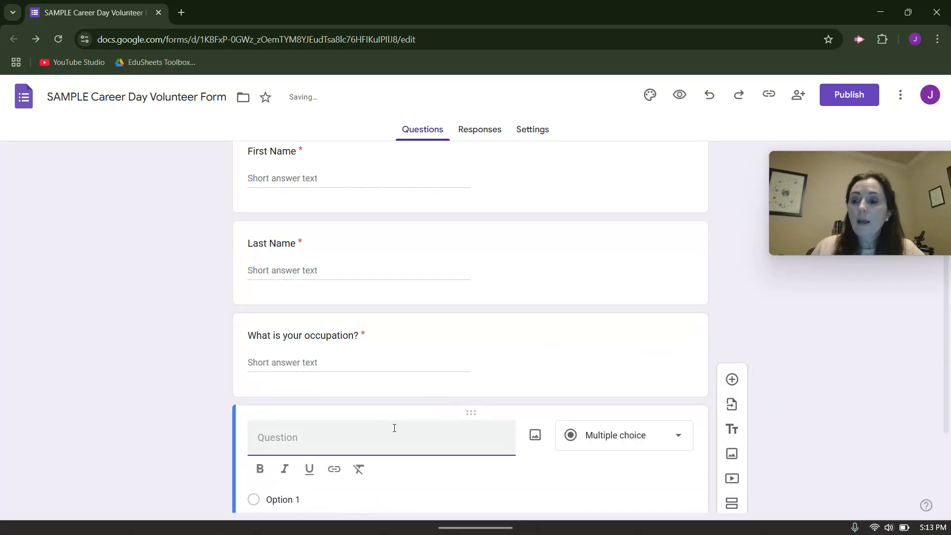
pyautogui.write('Phone nUm')
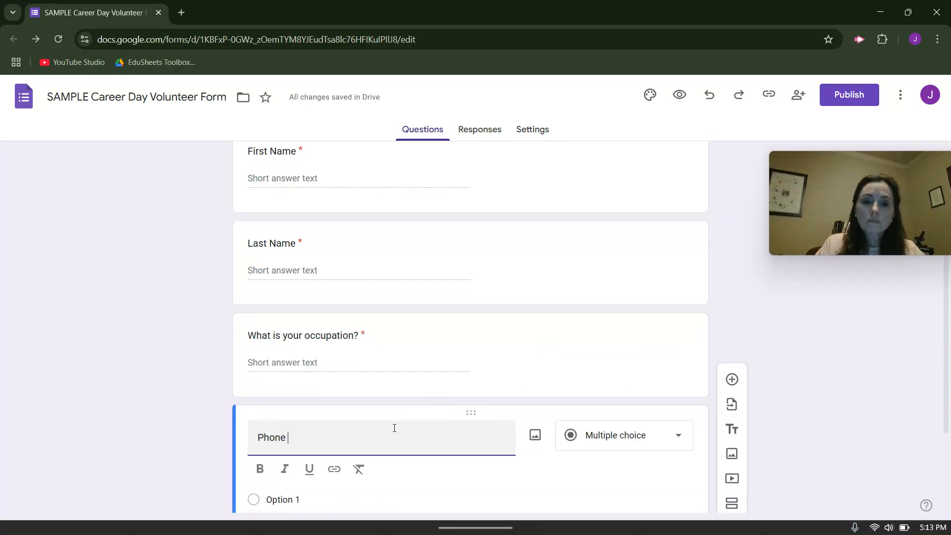
pyautogui.press('BackSpace')
pyautogui.press('BackSpace')
pyautogui.press('BackSpace')
pyautogui.press('BackSpace')
pyautogui.press('BackSpace')
pyautogui.press('BackSpace')
pyautogui.press('BackSpace')
pyautogui.press('BackSpace')
pyautogui.press('BackSpace')
pyautogui.write('What is your phone number?')
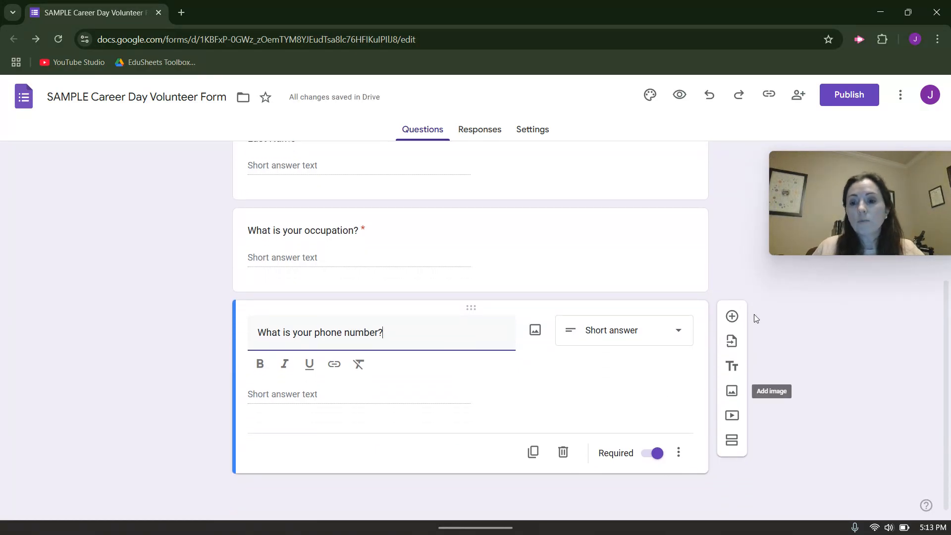
# Add a required short-answer question "What is your email address?" after the phone number question.
pyautogui.click(733, 319)
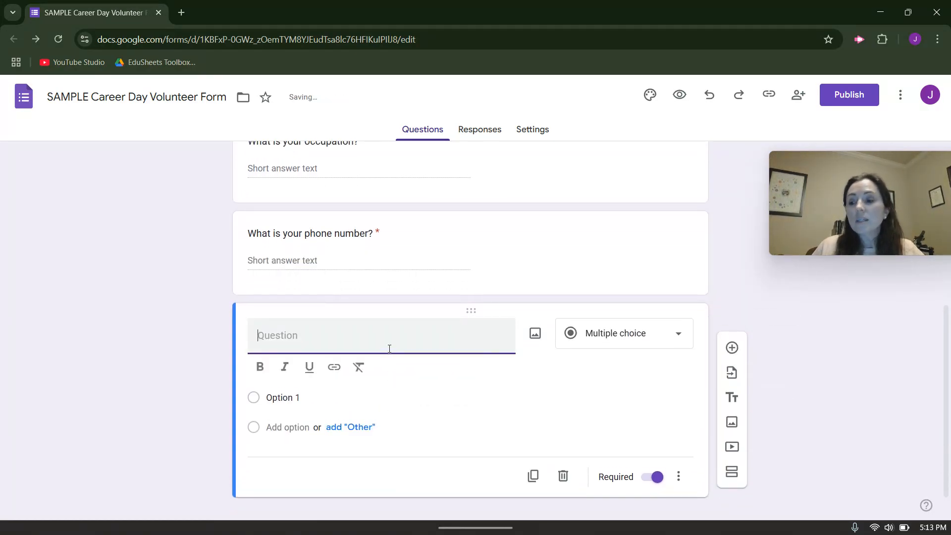
pyautogui.write('What is y')
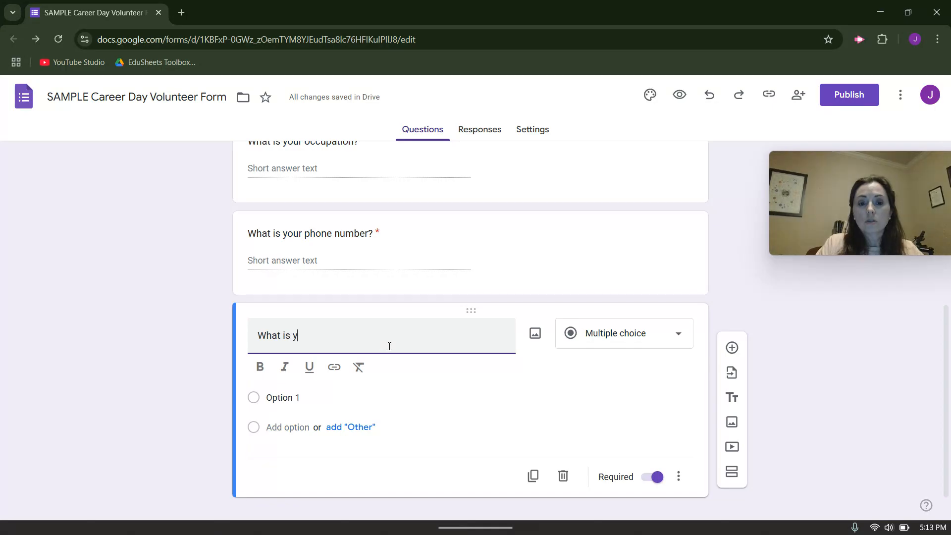
pyautogui.write('our emlai address')
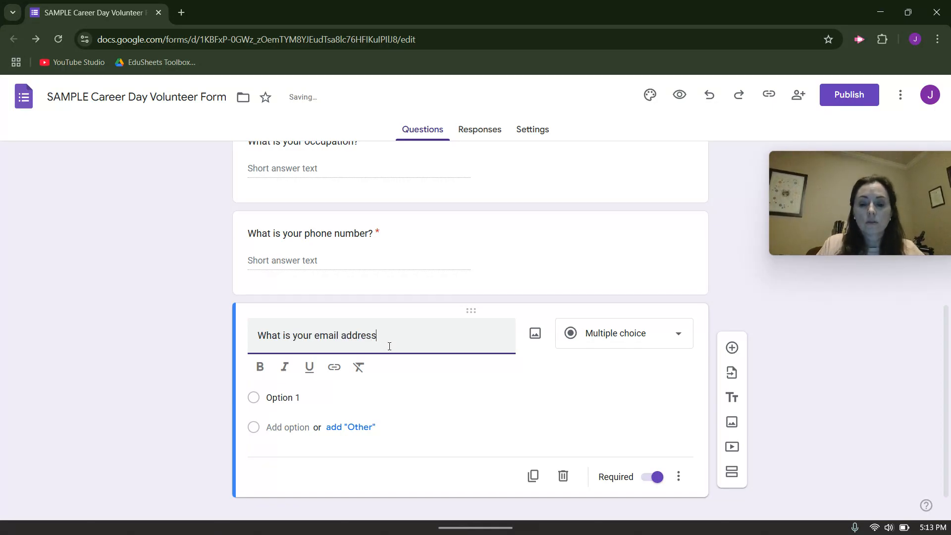
pyautogui.write('s taht you wa')
pyautogui.press('BackSpace')
pyautogui.press('BackSpace')
pyautogui.press('BackSpace')
pyautogui.press('BackSpace')
pyautogui.press('BackSpace')
pyautogui.press('BackSpace')
pyautogui.press('BackSpace')
pyautogui.press('BackSpace')
pyautogui.press('BackSpace')
pyautogui.press('BackSpace')
pyautogui.write('hat you want')
pyautogui.press('BackSpace')
pyautogui.press('BackSpace')
pyautogui.press('BackSpace')
pyautogui.press('BackSpace')
pyautogui.press('BackSpace')
pyautogui.press('BackSpace')
pyautogui.press('BackSpace')
pyautogui.press('BackSpace')
pyautogui.press('BackSpace')
pyautogui.press('BackSpace')
pyautogui.press('BackSpace')
pyautogui.press('BackSpace')
pyautogui.press('BackSpace')
pyautogui.press('BackSpace')
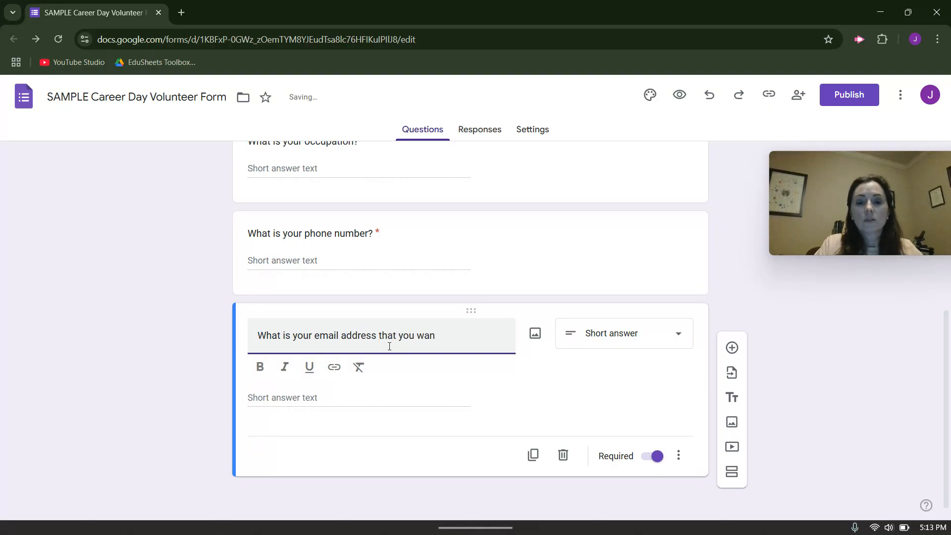
pyautogui.write('?')
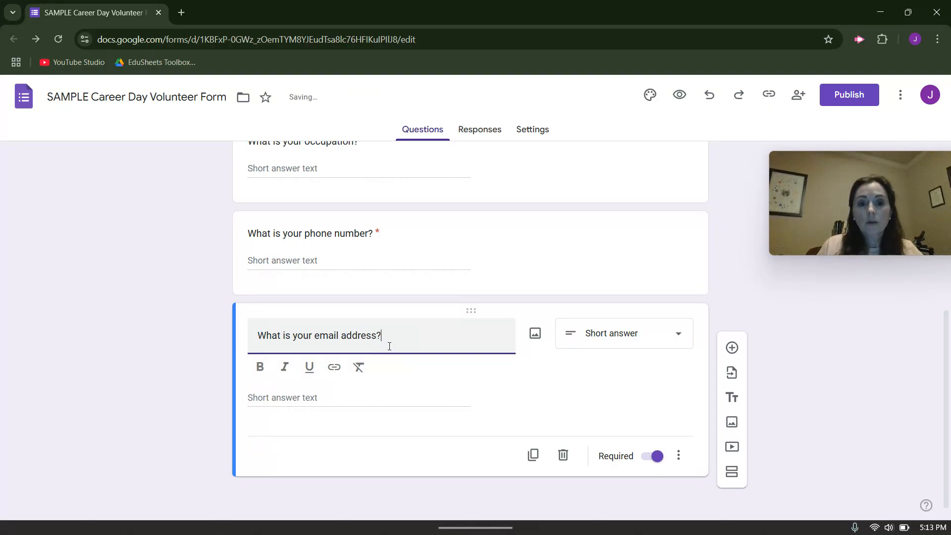
# Add response validation to the phone number question that requires a number greater than 8.
pyautogui.click(679, 455)
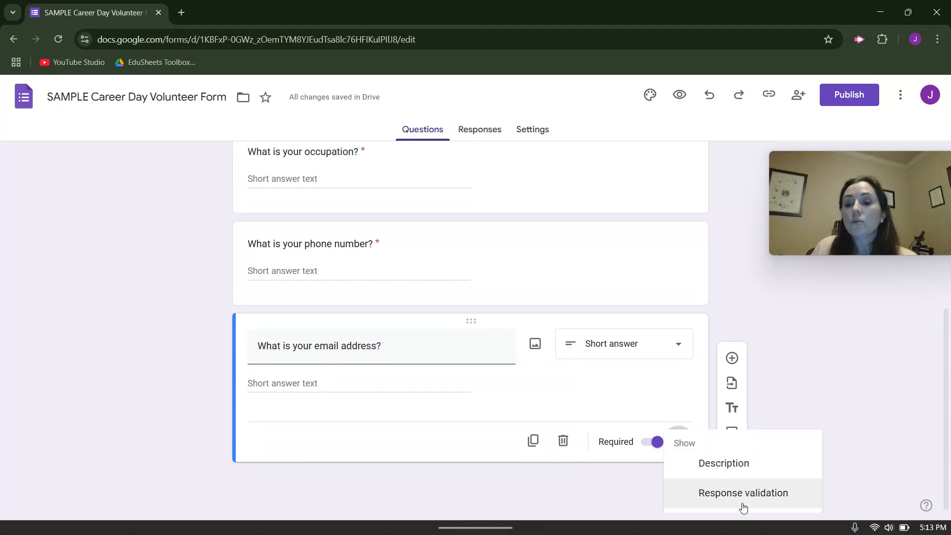
pyautogui.click(439, 276)
pyautogui.click(326, 283)
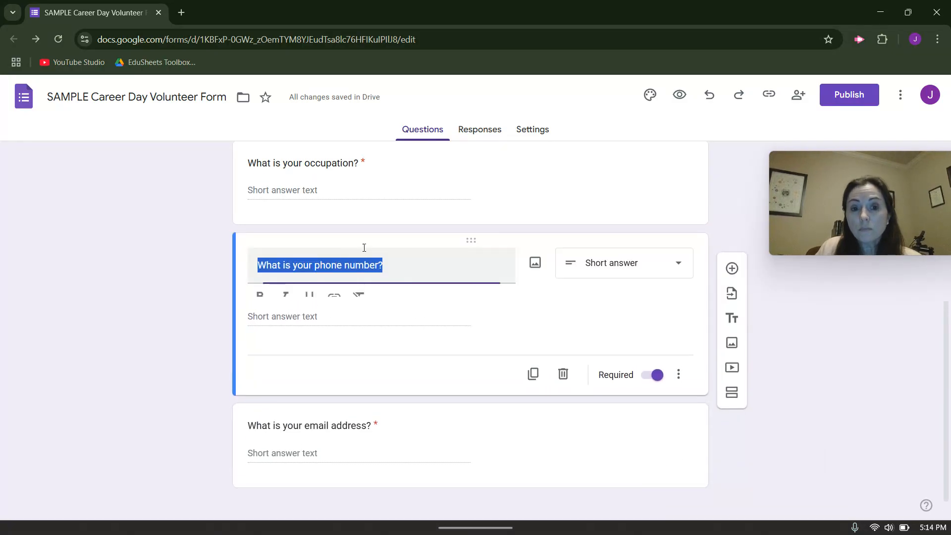
pyautogui.click(681, 388)
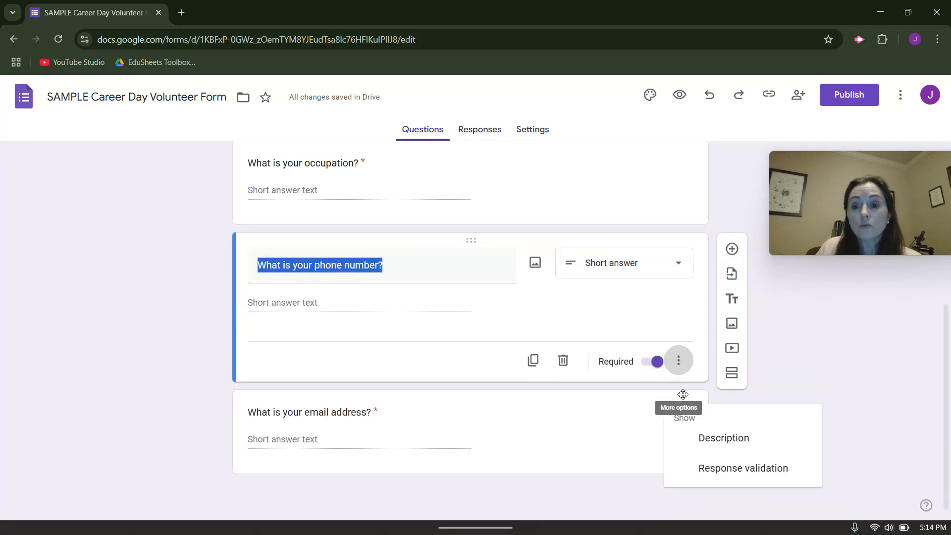
pyautogui.click(728, 470)
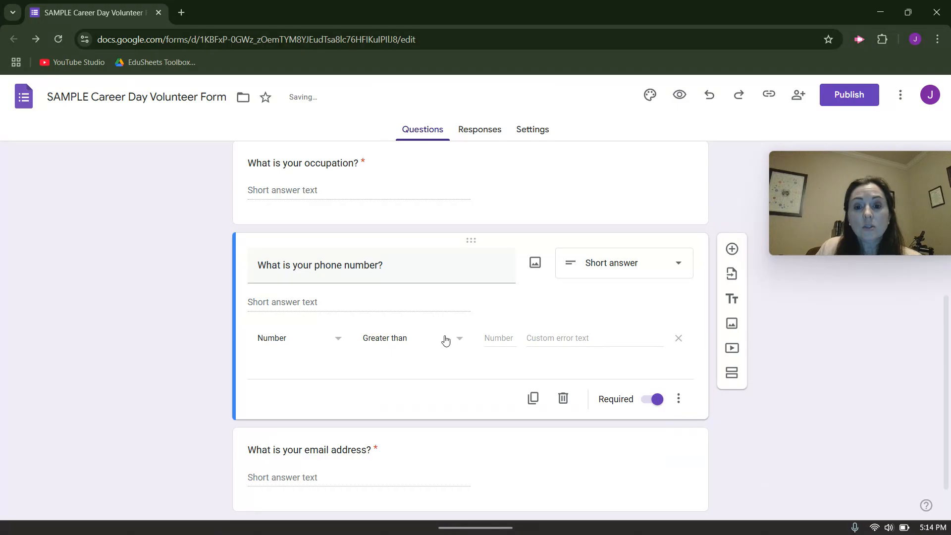
pyautogui.click(297, 342)
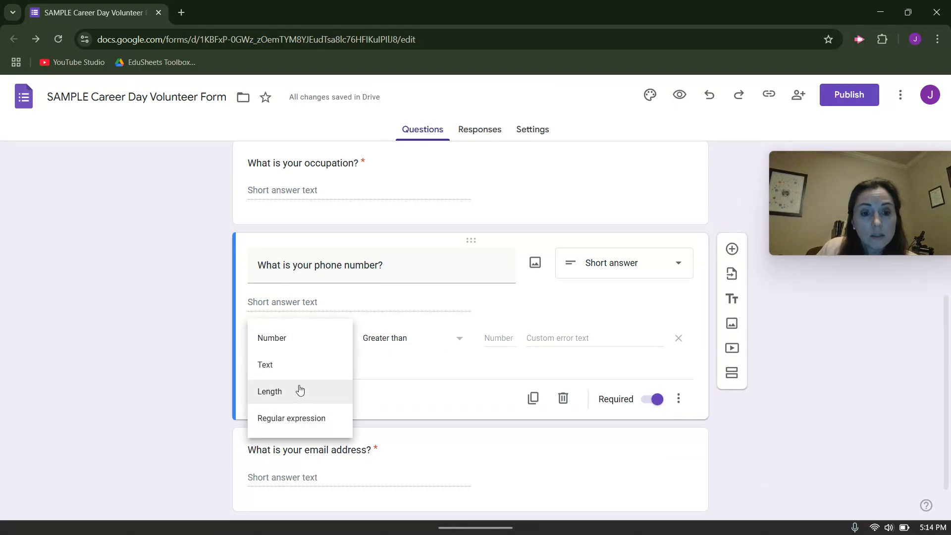
pyautogui.click(298, 341)
pyautogui.click(459, 338)
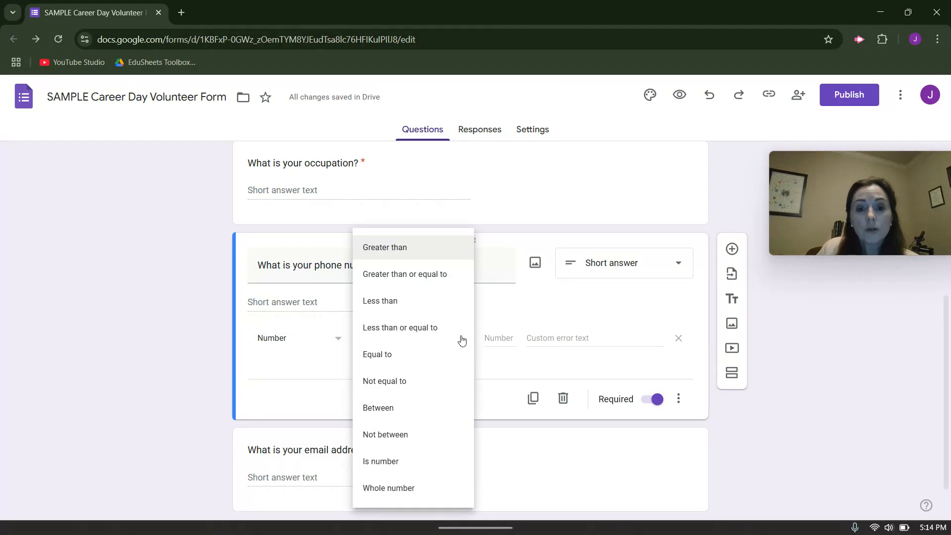
pyautogui.click(431, 255)
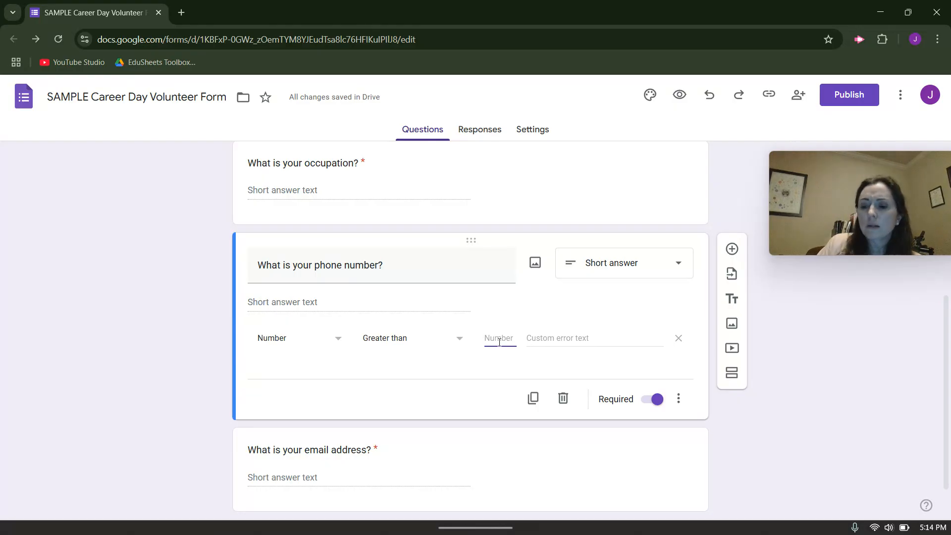
pyautogui.write('8')
# Set the phone number validation's custom error text to "Please check your phone number and enter again.".
pyautogui.click(530, 338)
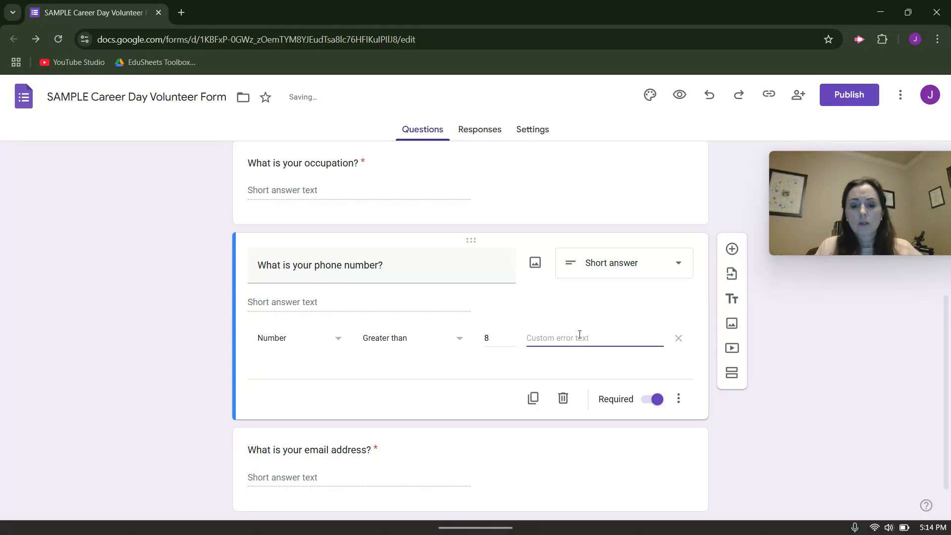
pyautogui.write('You d')
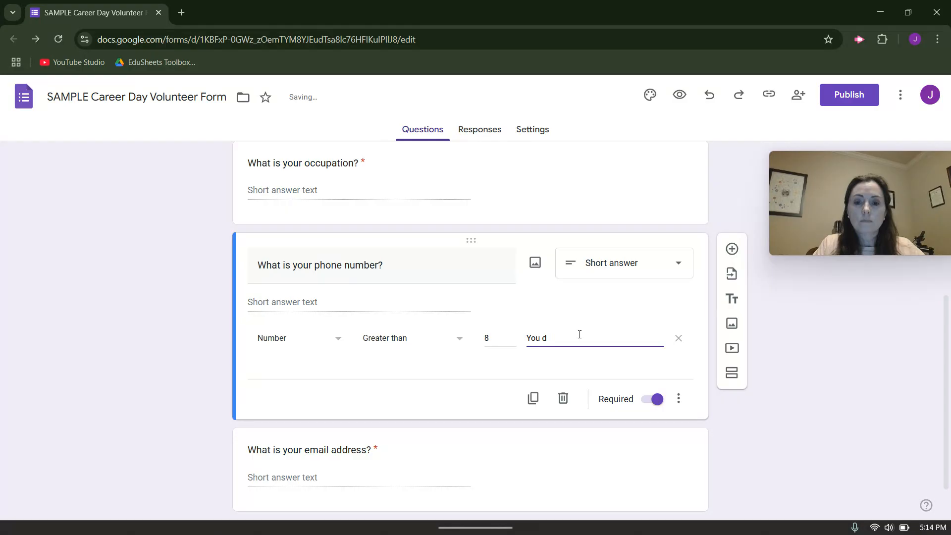
pyautogui.press('BackSpace')
pyautogui.press('BackSpace')
pyautogui.press('BackSpace')
pyautogui.press('BackSpace')
pyautogui.write('Please check y')
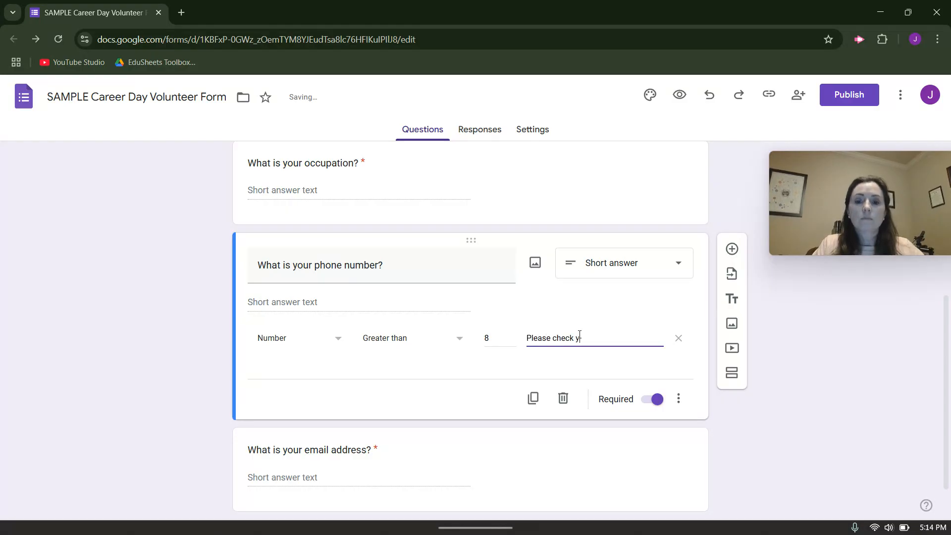
pyautogui.write('our phone number and ')
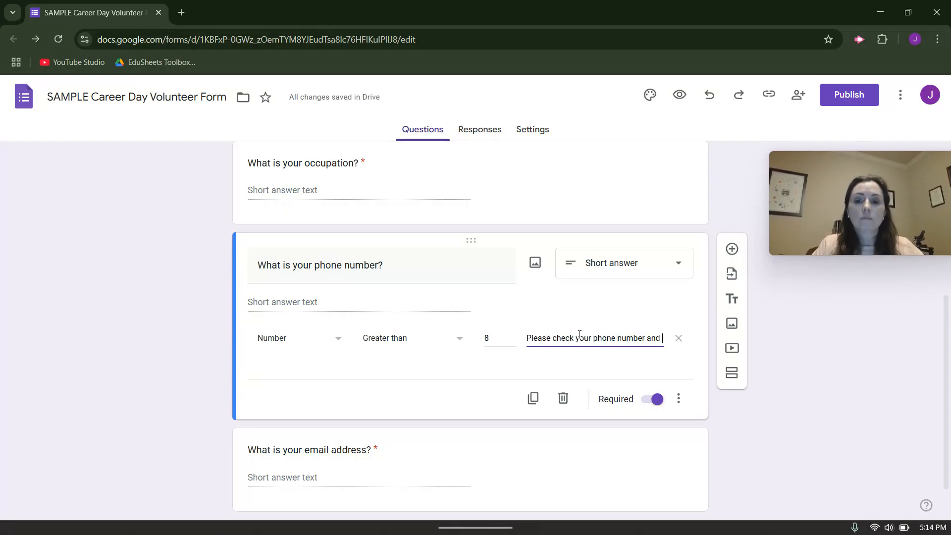
pyautogui.write('enter again.')
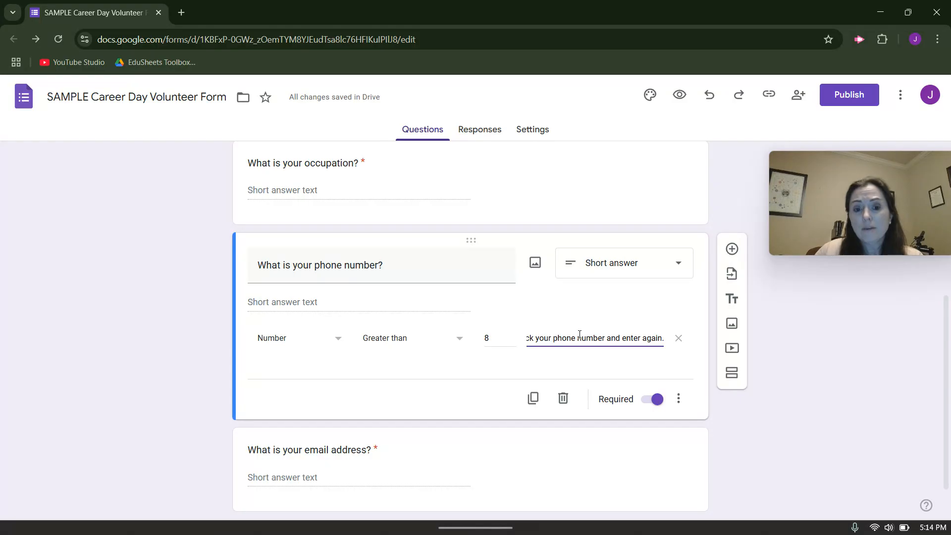
pyautogui.press('BackSpace')
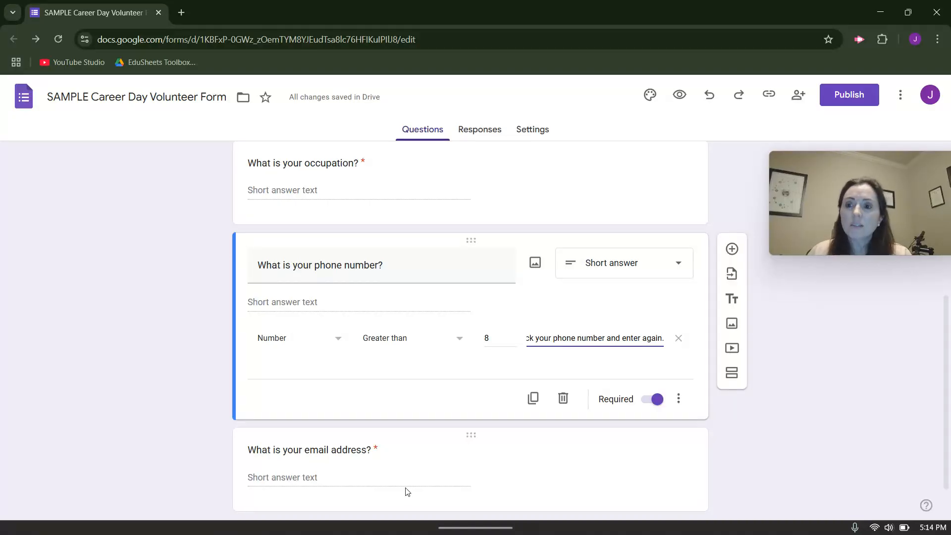
pyautogui.write('.')
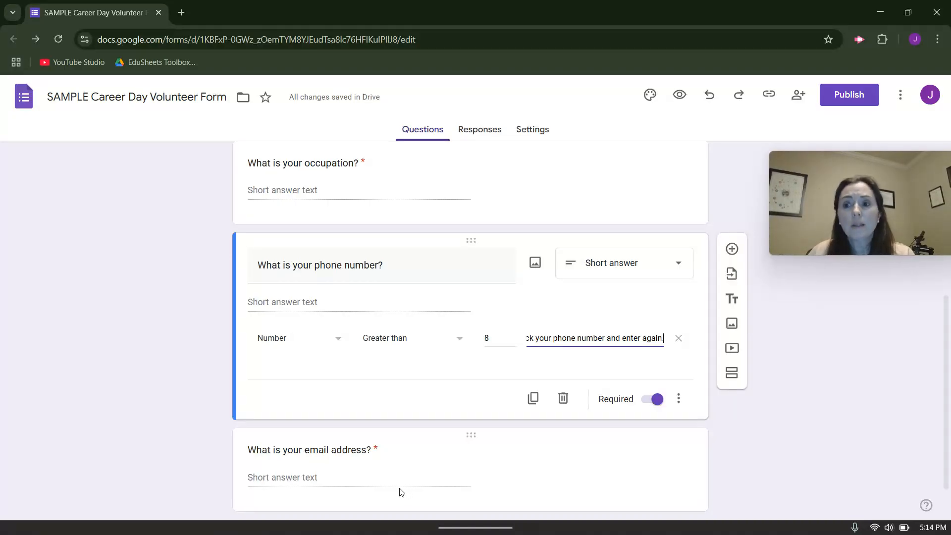
# Show the description field on the phone number question and hide it again.
pyautogui.scroll(-1, 425, 469)
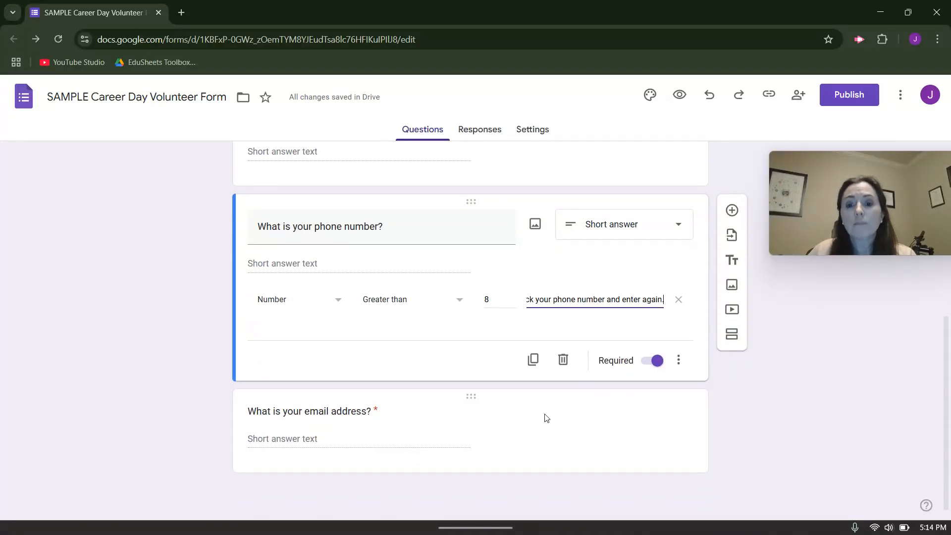
pyautogui.click(679, 361)
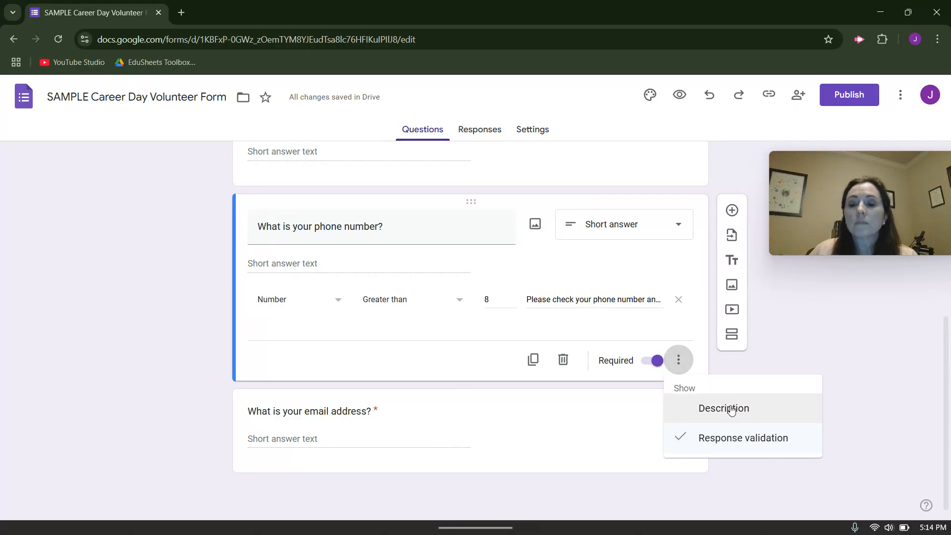
pyautogui.click(726, 414)
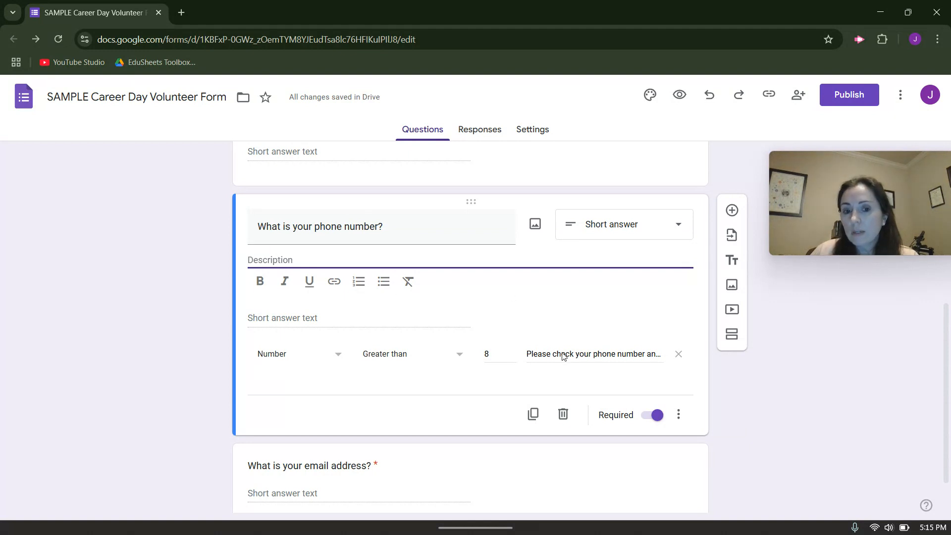
pyautogui.click(679, 415)
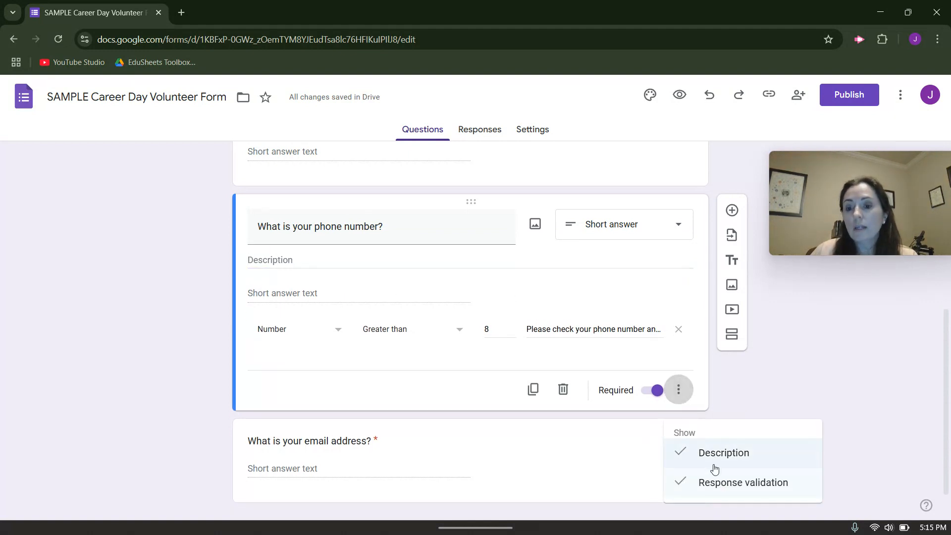
pyautogui.click(714, 461)
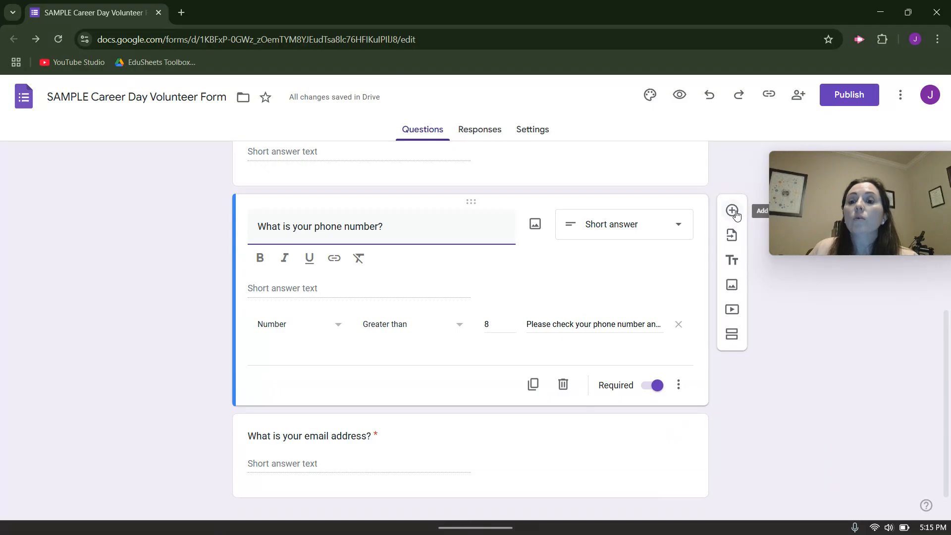
# Add a blank multiple-choice question after the email address question.
pyautogui.scroll(-1, 496, 441)
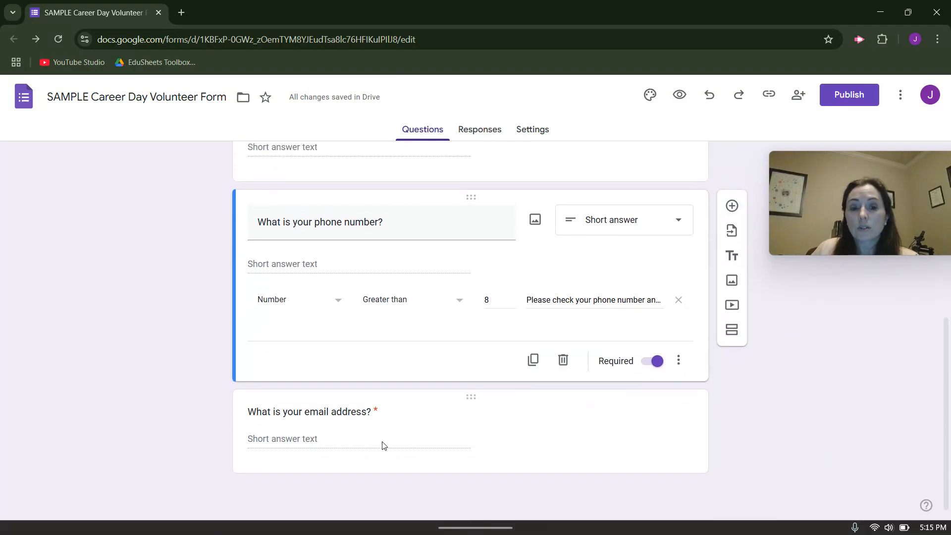
pyautogui.click(387, 416)
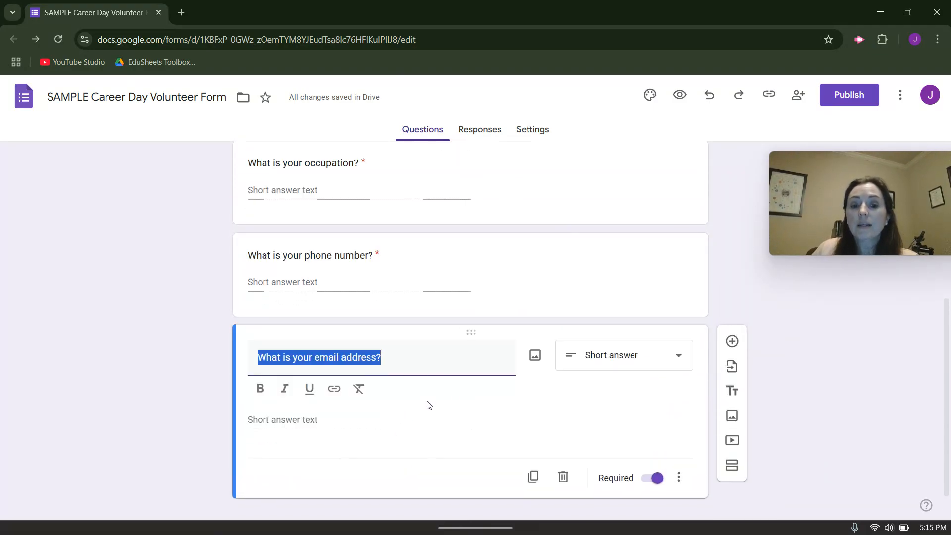
pyautogui.click(732, 347)
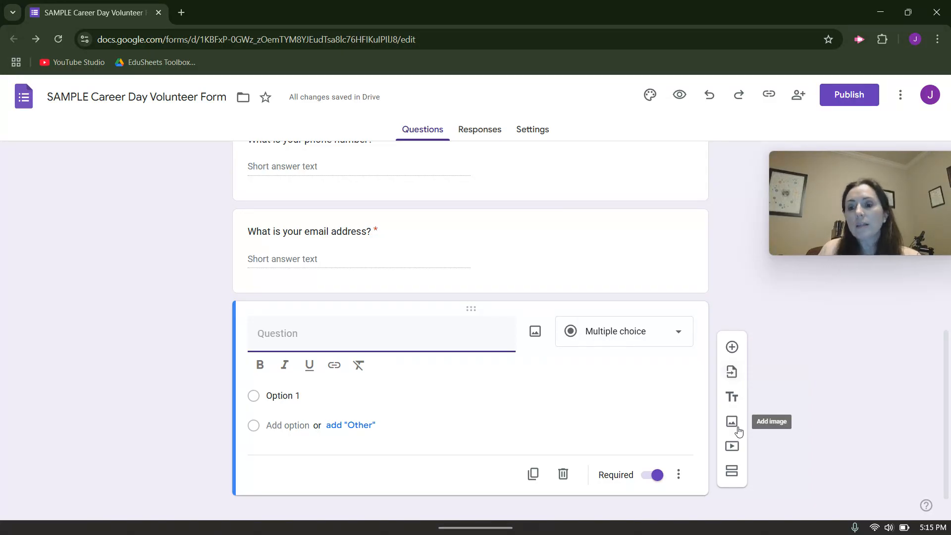
# Add a second section after the blank question and put a placeholder question "fff" in it.
pyautogui.click(741, 475)
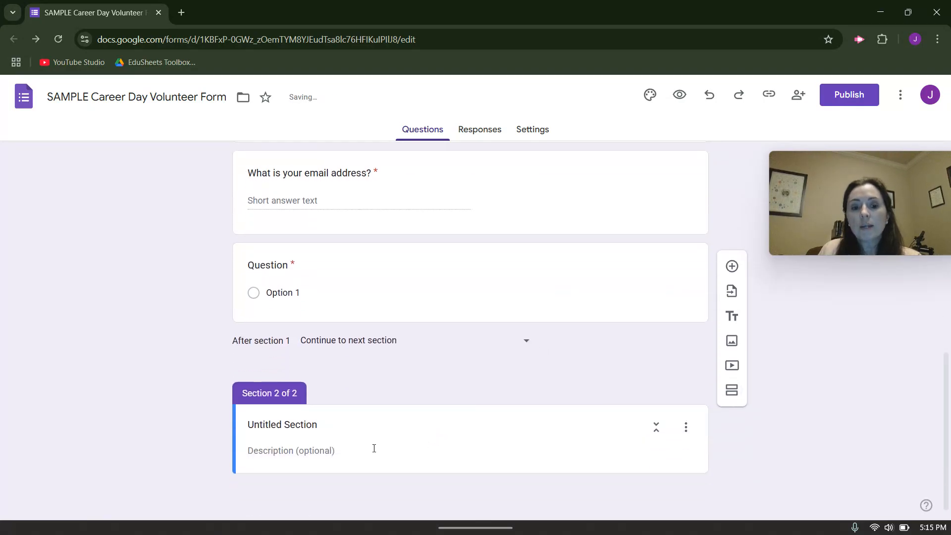
pyautogui.click(732, 266)
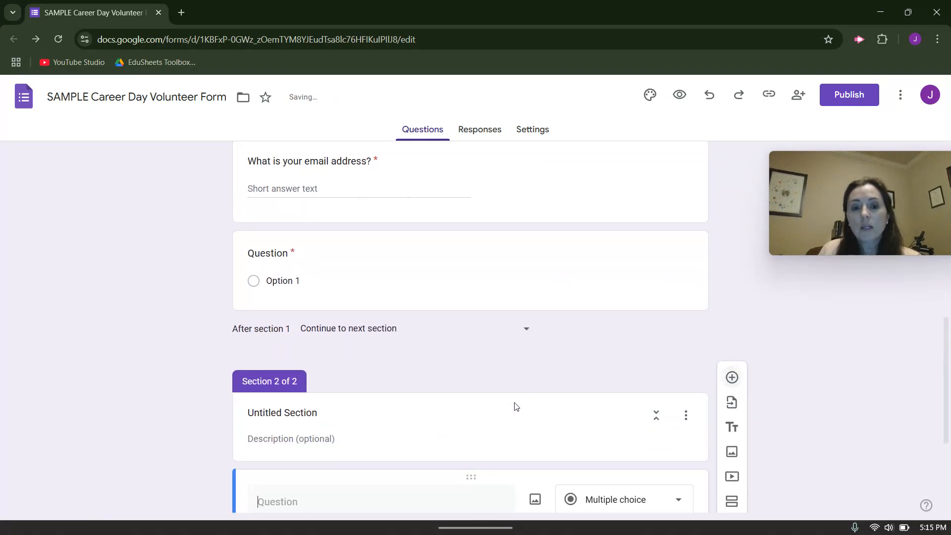
pyautogui.write('fff')
# Give the blank multiple-choice question in the first section the options "section 1" and "section 2".
pyautogui.scroll(4, 415, 386)
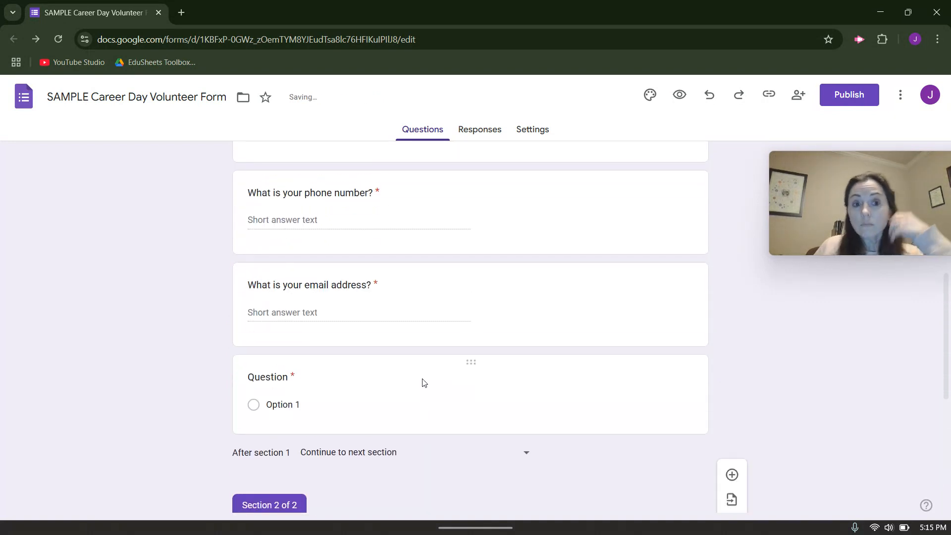
pyautogui.click(311, 412)
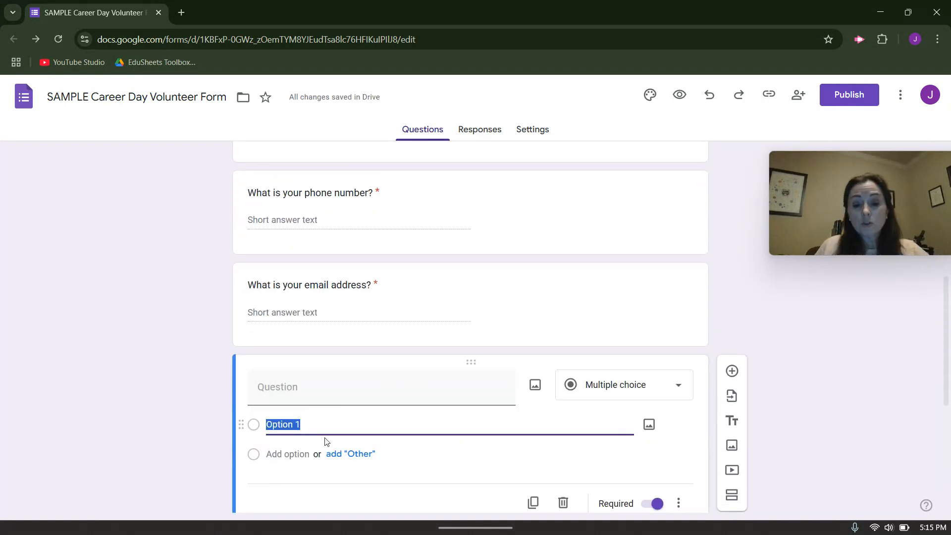
pyautogui.write('section 1')
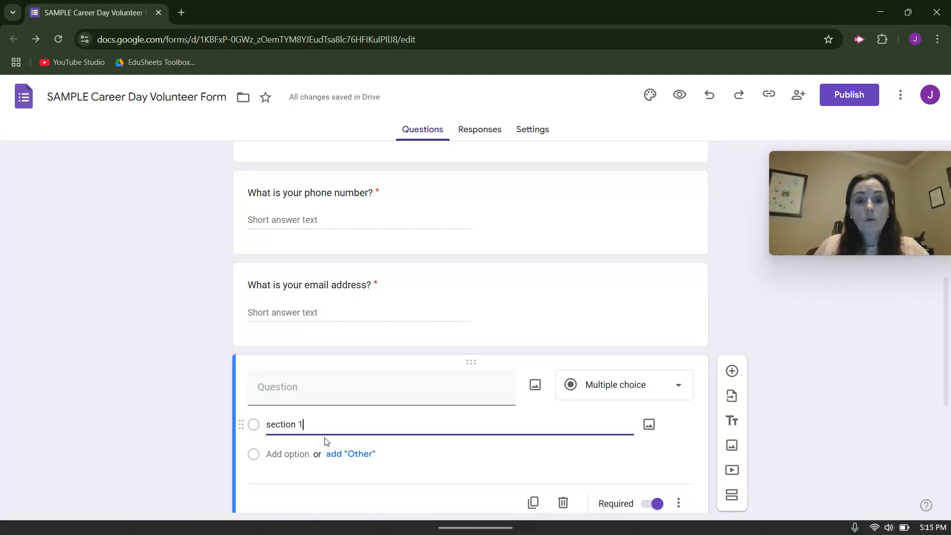
pyautogui.click(308, 453)
pyautogui.write('sec')
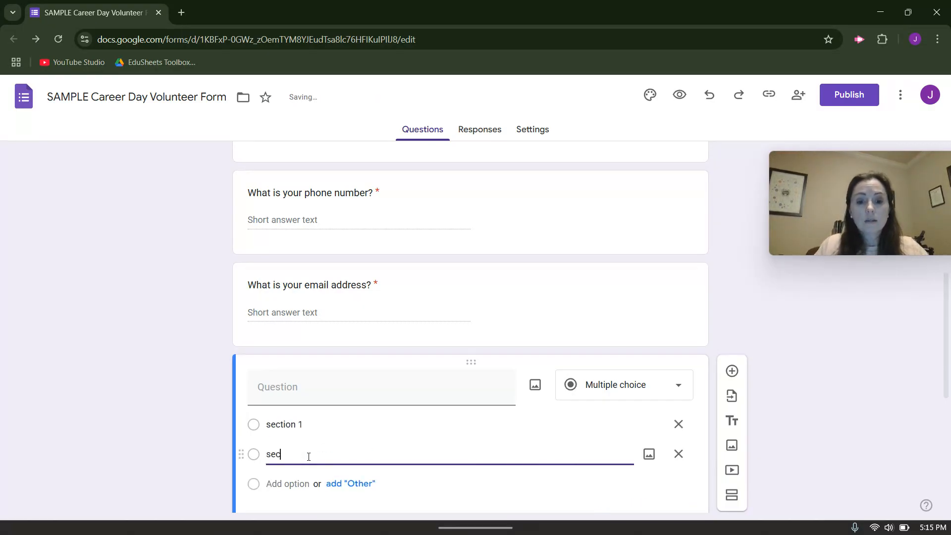
pyautogui.write('tion 2')
pyautogui.click(320, 426)
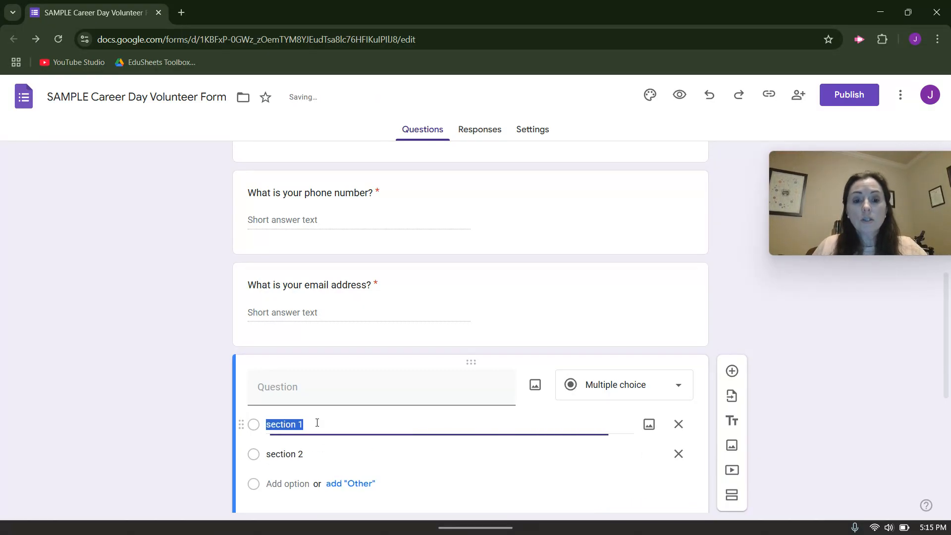
# Enable section branching by answer, sending option "section 1" to section 2 (Untitled Section) and option "section 2" to Submit form.
pyautogui.scroll(-3, 612, 435)
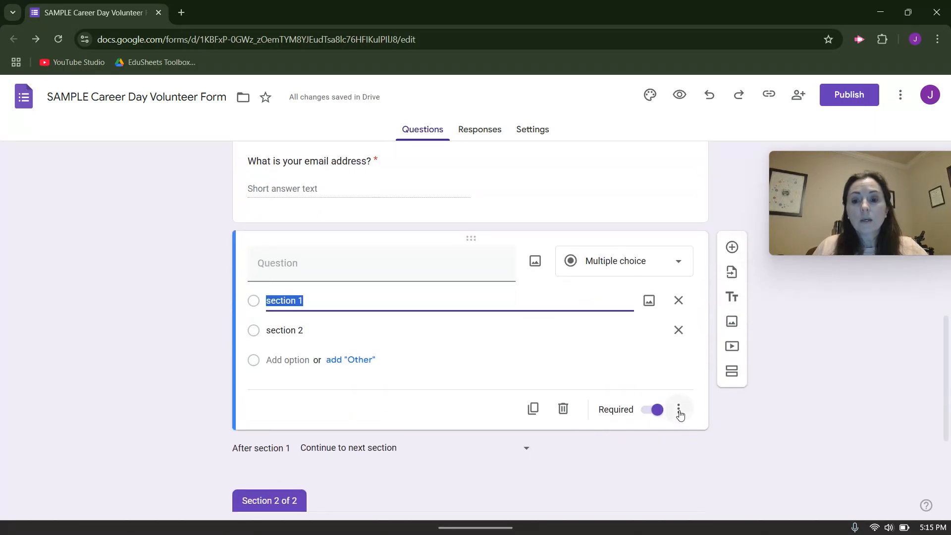
pyautogui.click(680, 411)
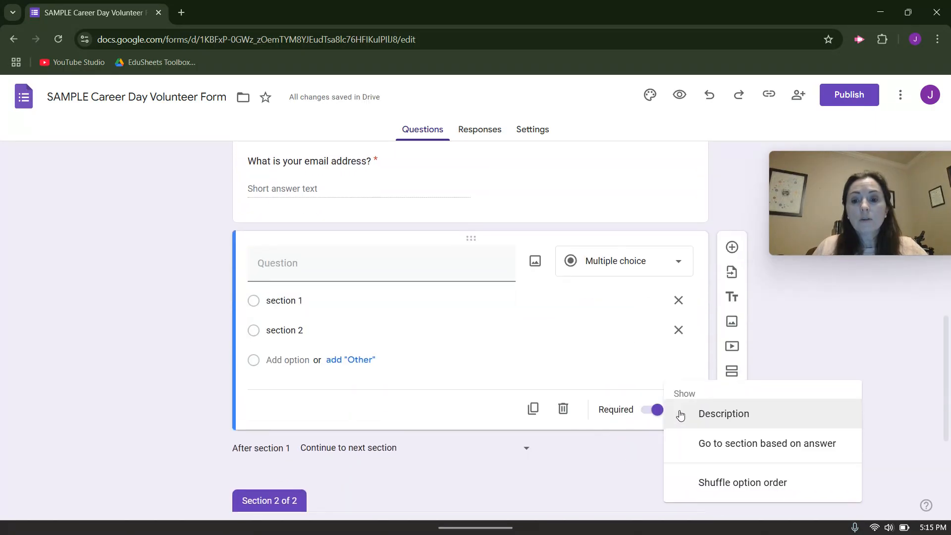
pyautogui.click(764, 444)
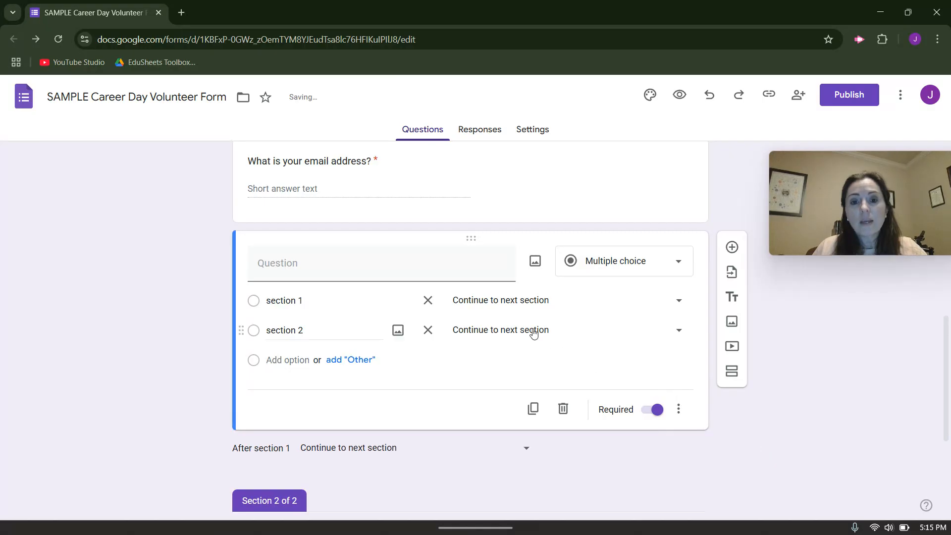
pyautogui.click(680, 301)
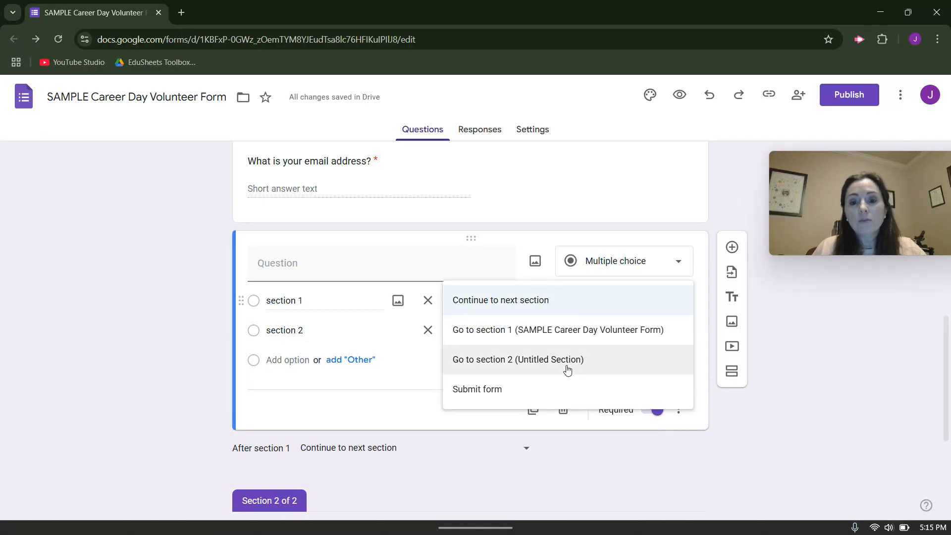
pyautogui.click(568, 367)
pyautogui.click(680, 331)
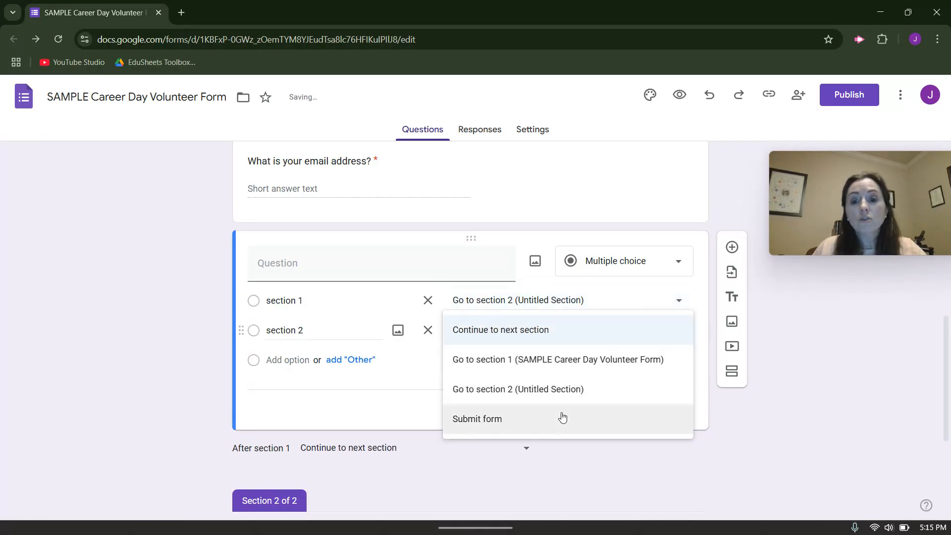
pyautogui.click(563, 417)
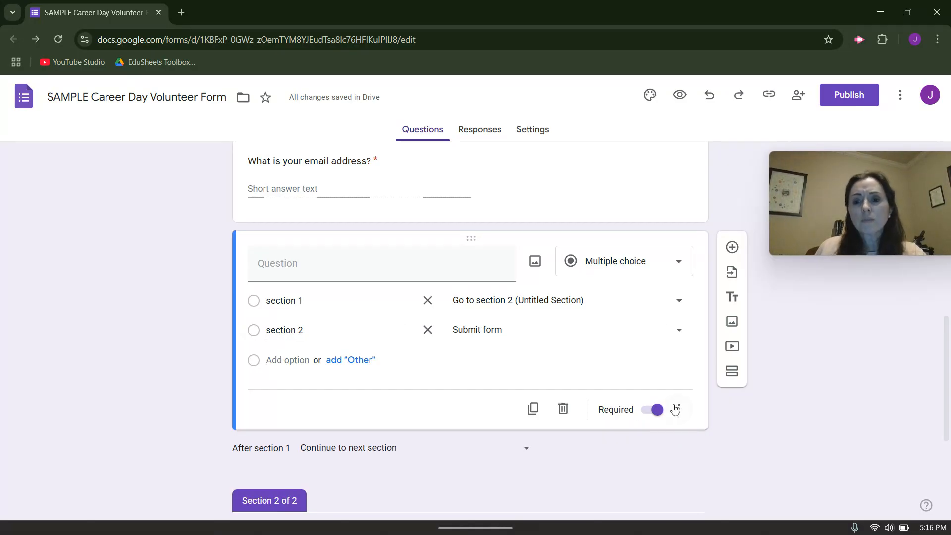
# Delete the blank multiple-choice question with options "section 1" and "section 2" from the first section.
pyautogui.click(563, 409)
pyautogui.scroll(-1, 540, 367)
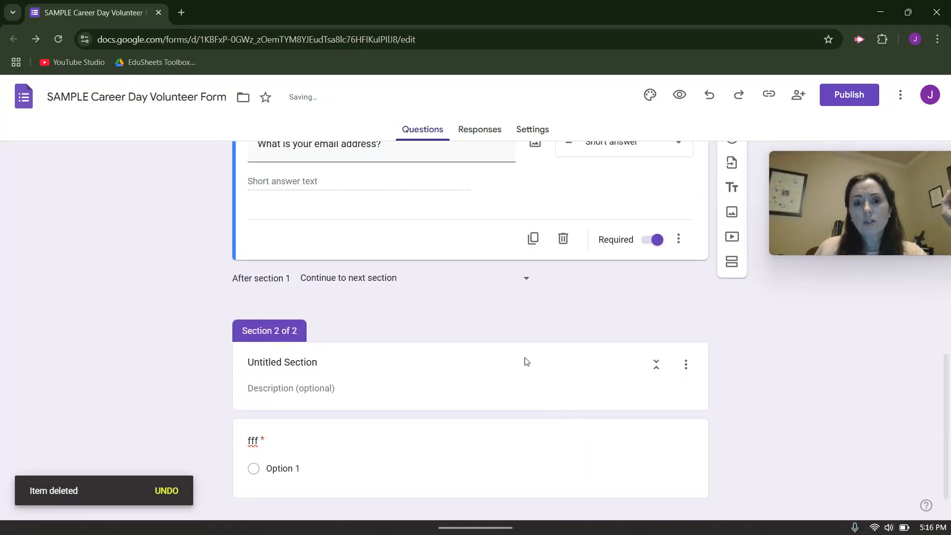
pyautogui.click(686, 340)
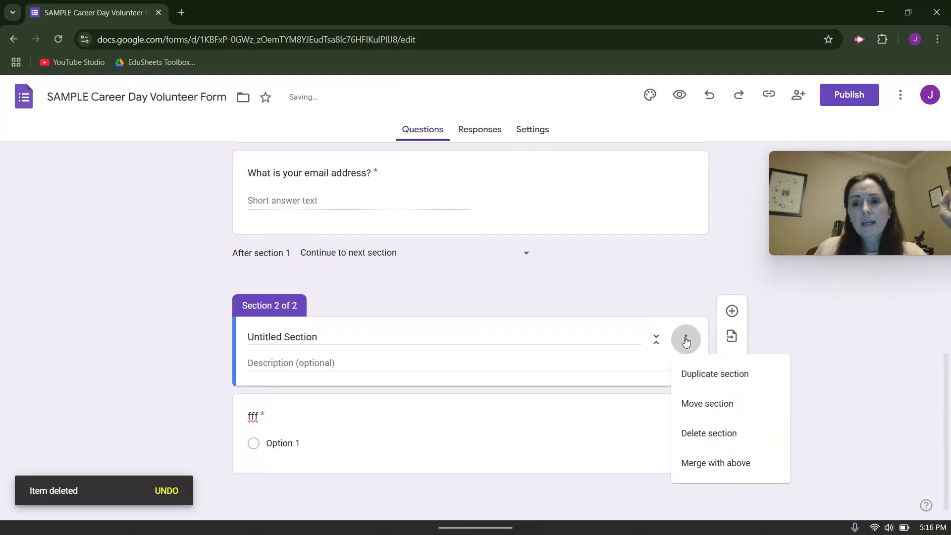
pyautogui.click(709, 434)
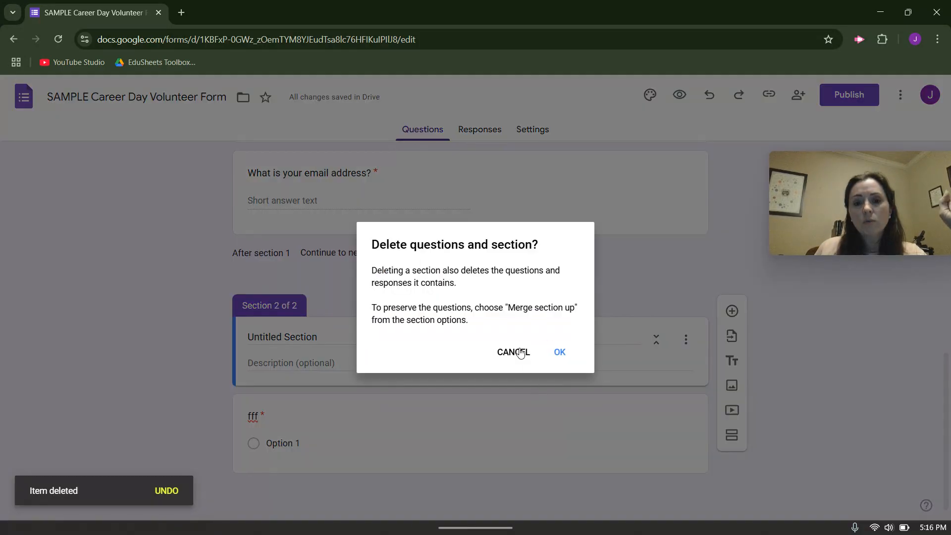
pyautogui.click(521, 353)
# Delete the placeholder question "fff" and the emptied second section from the form.
pyautogui.click(535, 431)
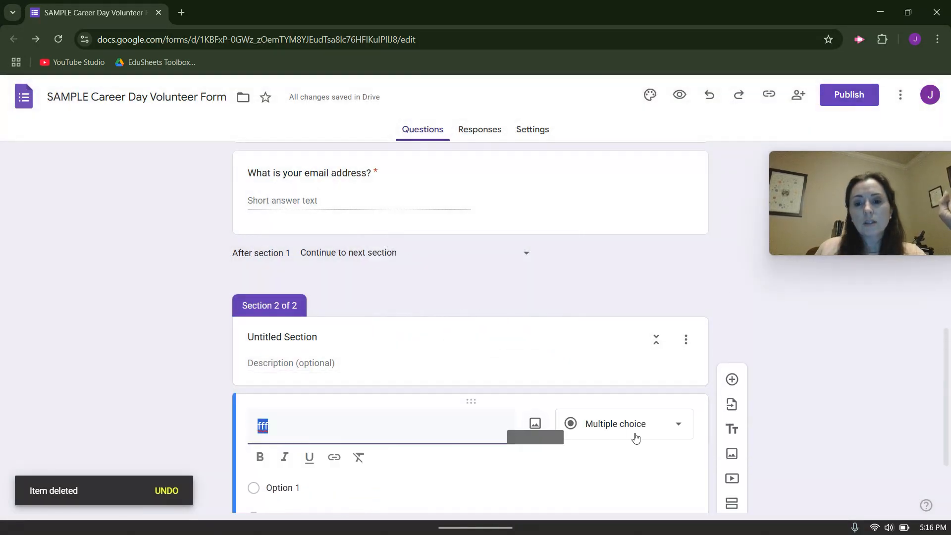
pyautogui.scroll(-2, 639, 429)
pyautogui.click(565, 456)
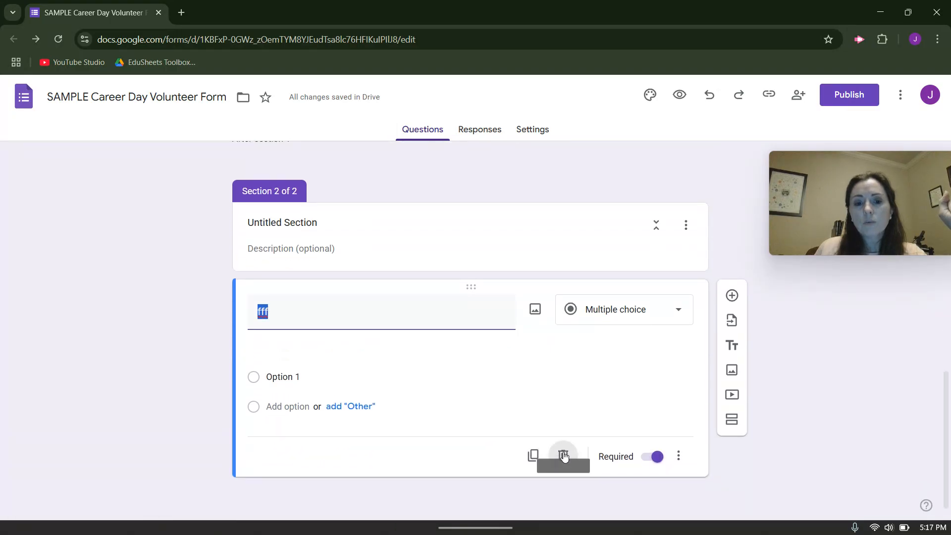
pyautogui.click(686, 401)
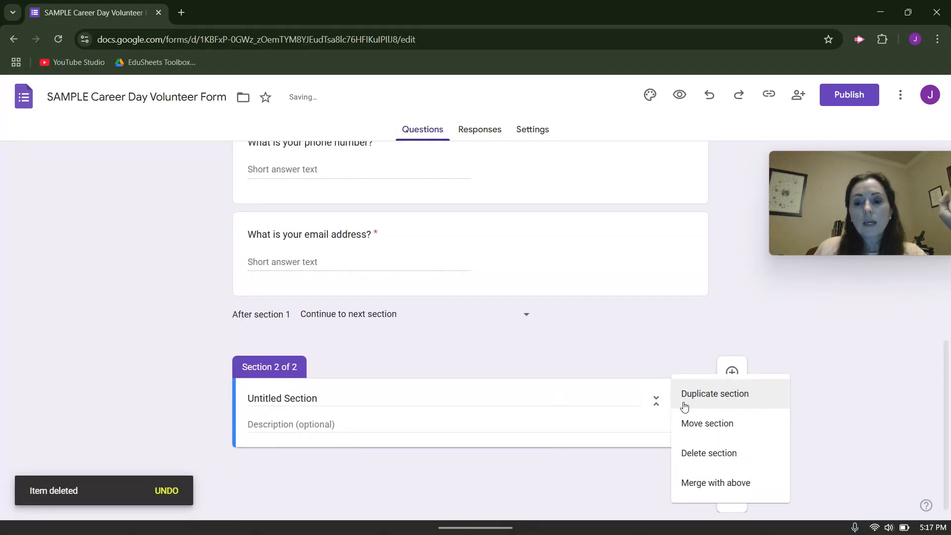
pyautogui.click(731, 458)
pyautogui.scroll(6, 515, 383)
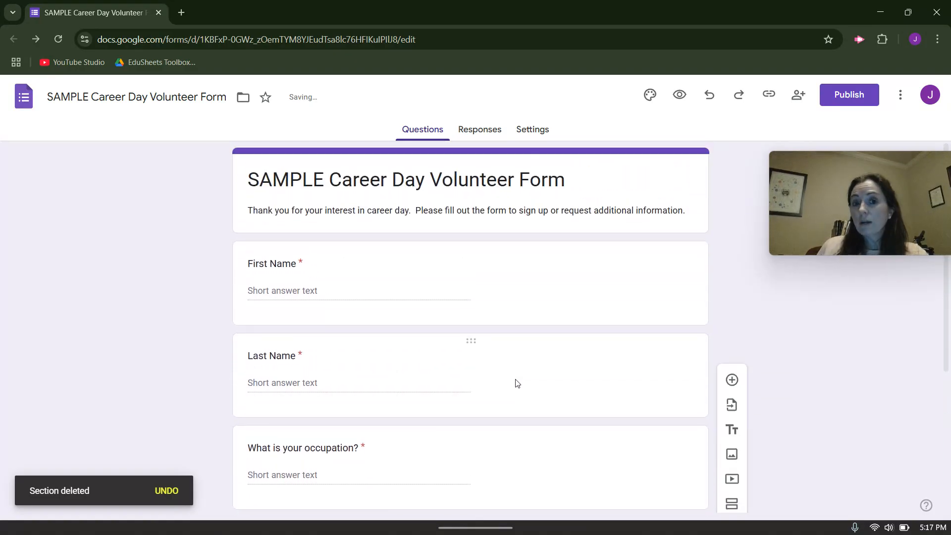
# Examine the responses view and the form's settings for response collection, email address options, presentation, and form and question defaults.
pyautogui.click(476, 131)
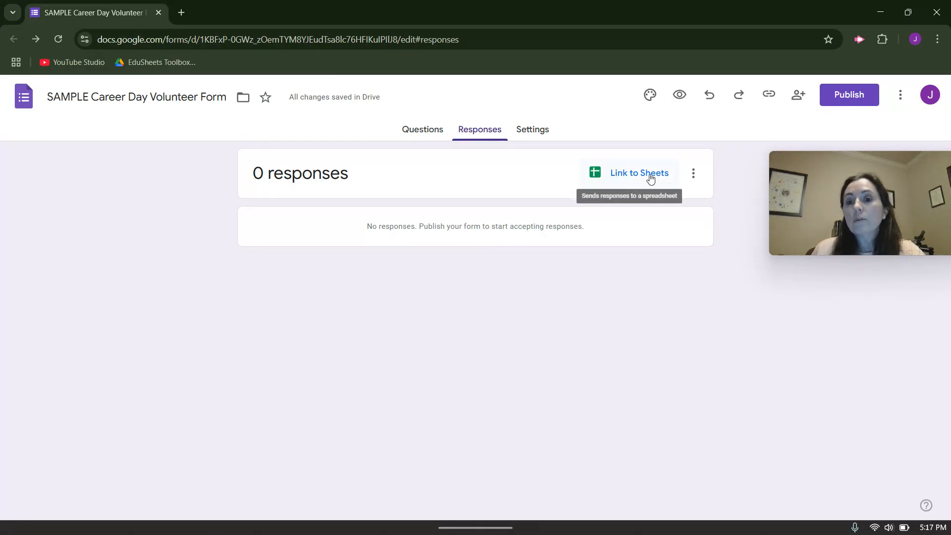
pyautogui.click(531, 130)
pyautogui.scroll(-2, 483, 233)
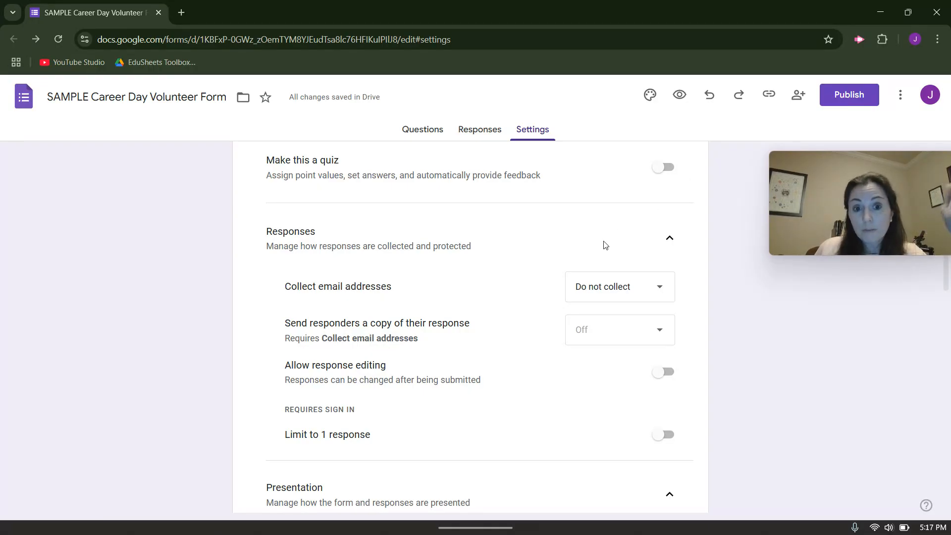
pyautogui.scroll(-3, 565, 280)
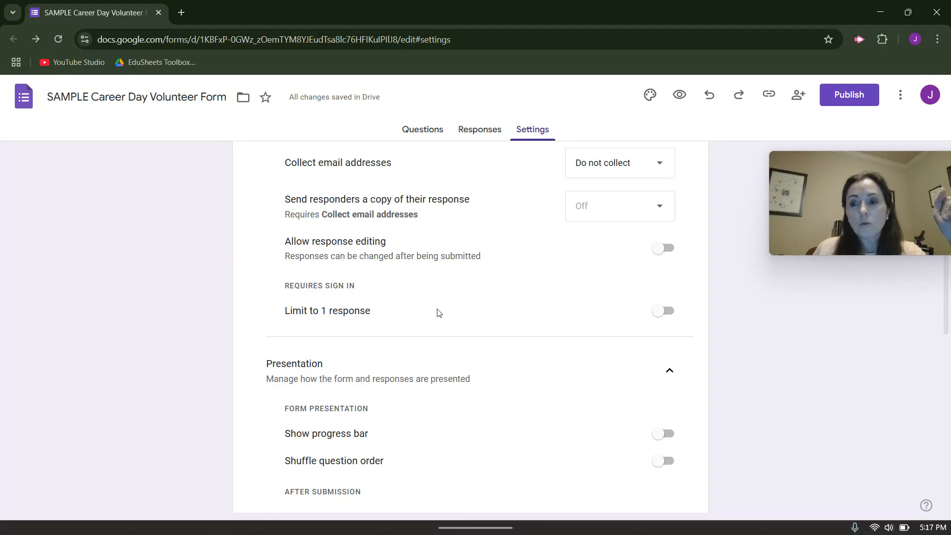
pyautogui.scroll(2, 519, 293)
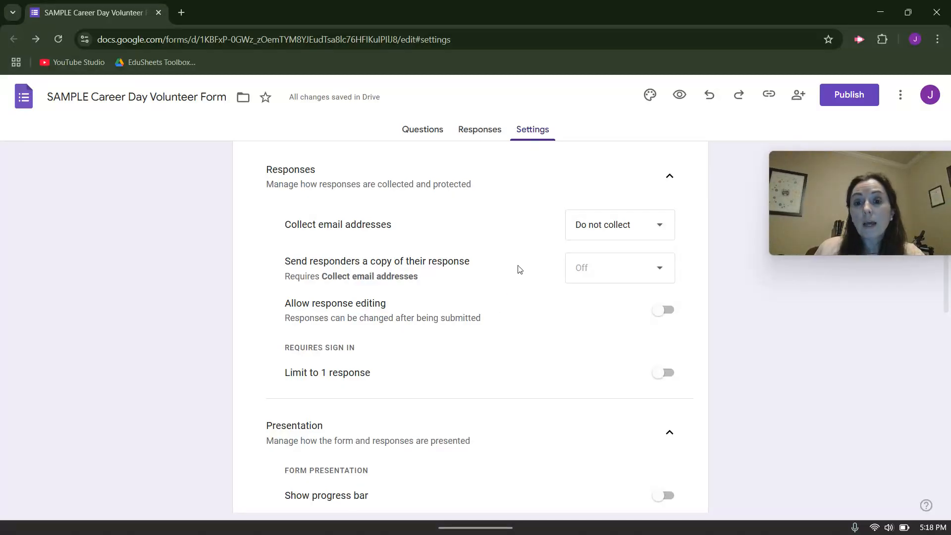
pyautogui.click(616, 236)
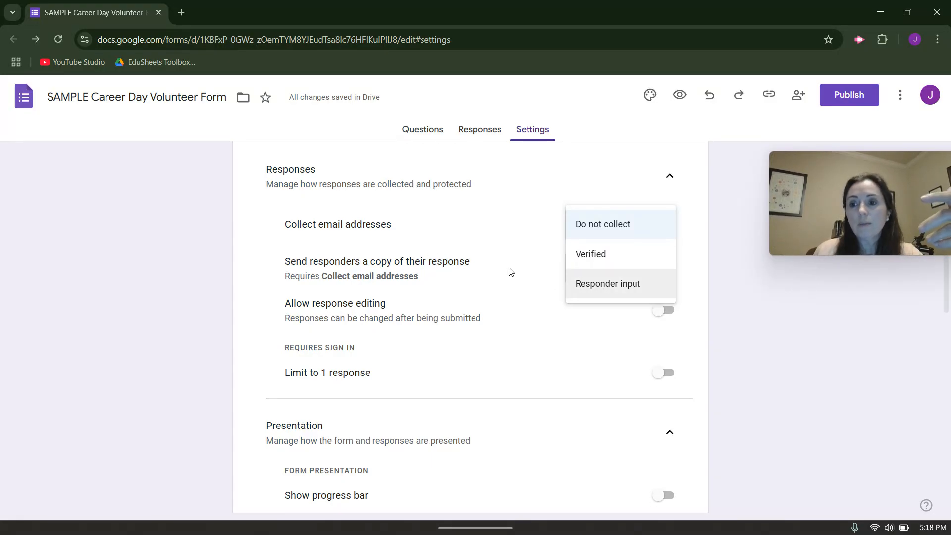
pyautogui.click(513, 281)
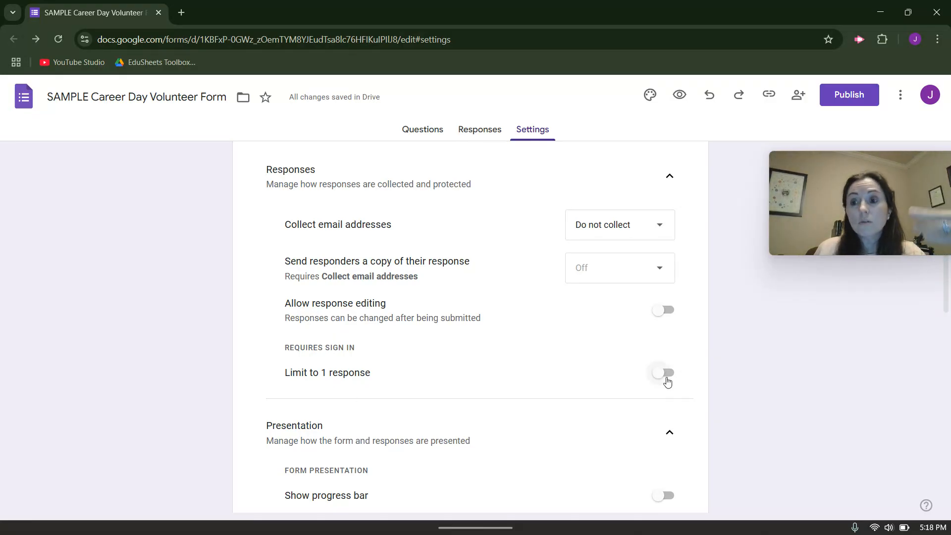
pyautogui.scroll(-3, 539, 386)
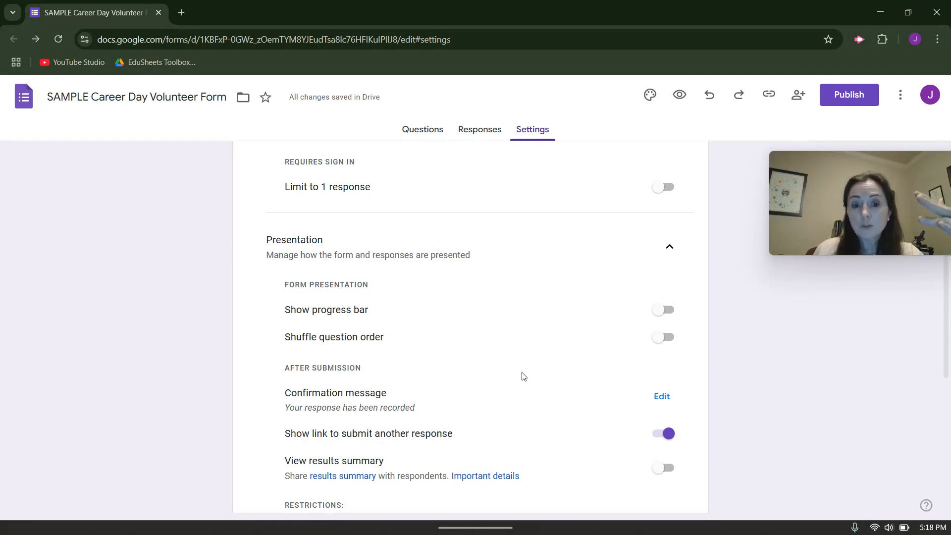
pyautogui.scroll(-3, 524, 377)
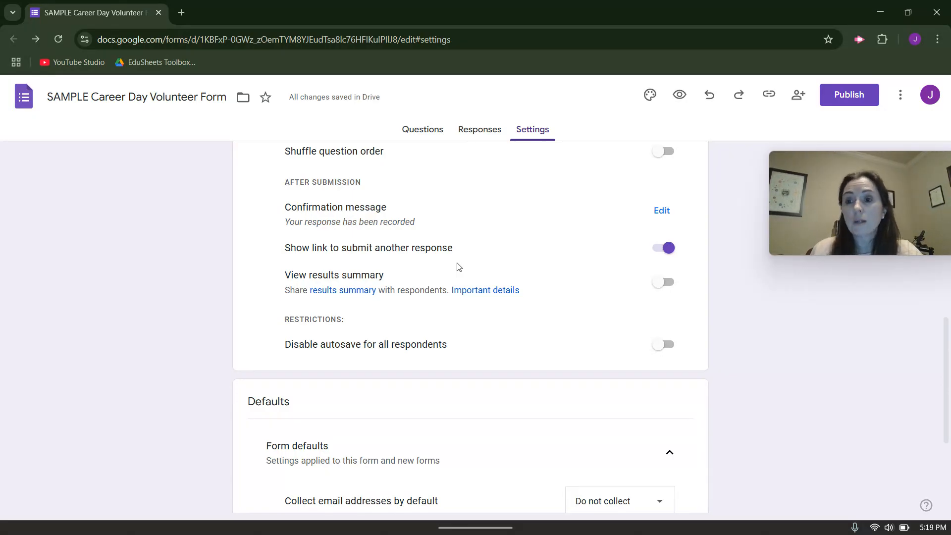
pyautogui.scroll(-4, 465, 289)
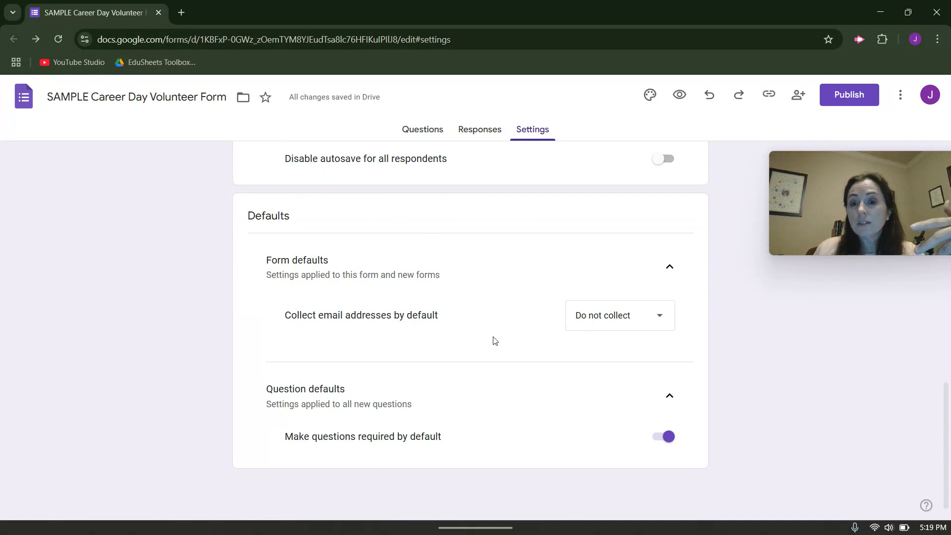
pyautogui.scroll(12, 494, 340)
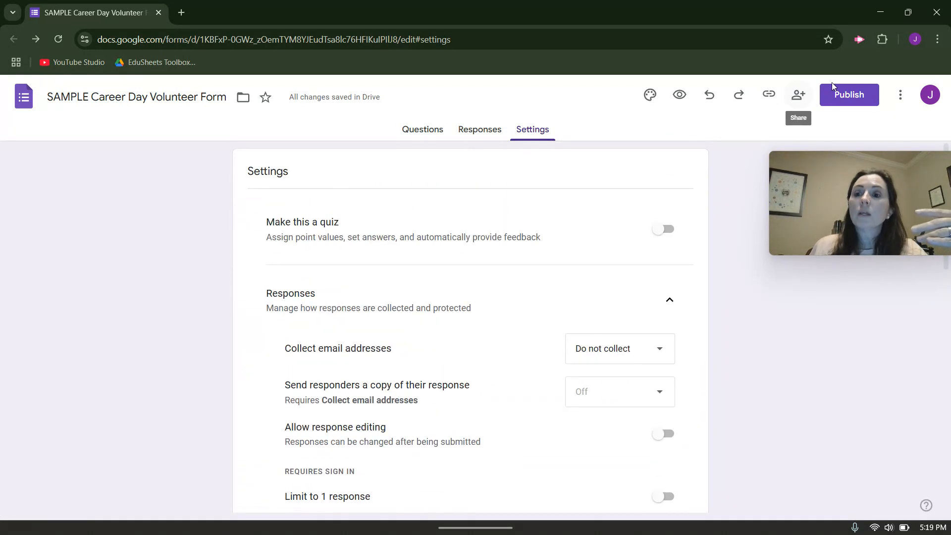
# Publish the form for anyone with the link and dismiss the response management tip.
pyautogui.click(850, 96)
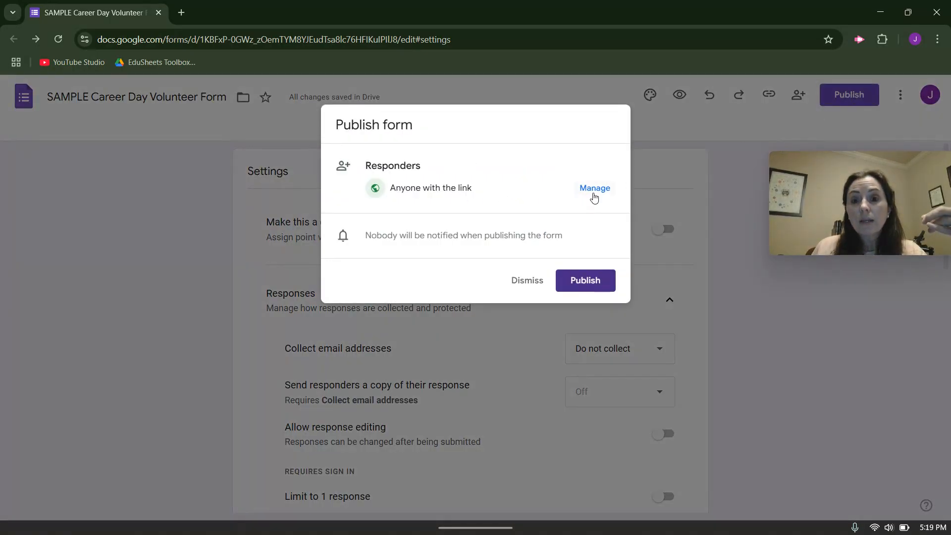
pyautogui.click(585, 283)
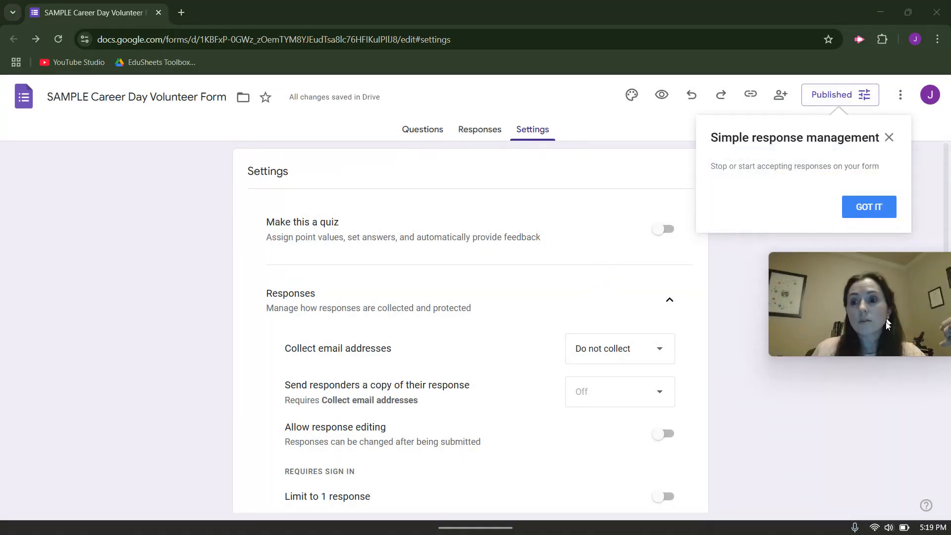
pyautogui.click(902, 215)
# Copy the responder link from the published form's options.
pyautogui.click(850, 97)
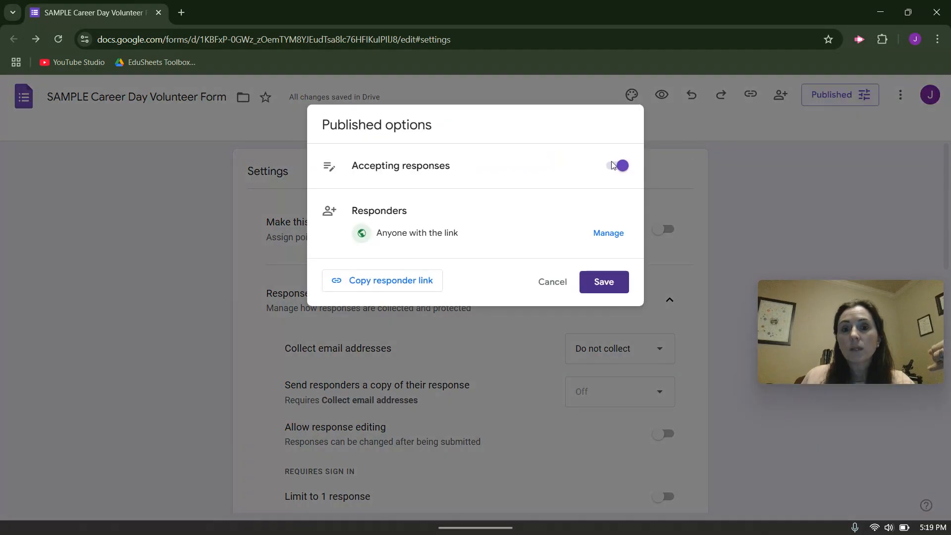
pyautogui.click(376, 282)
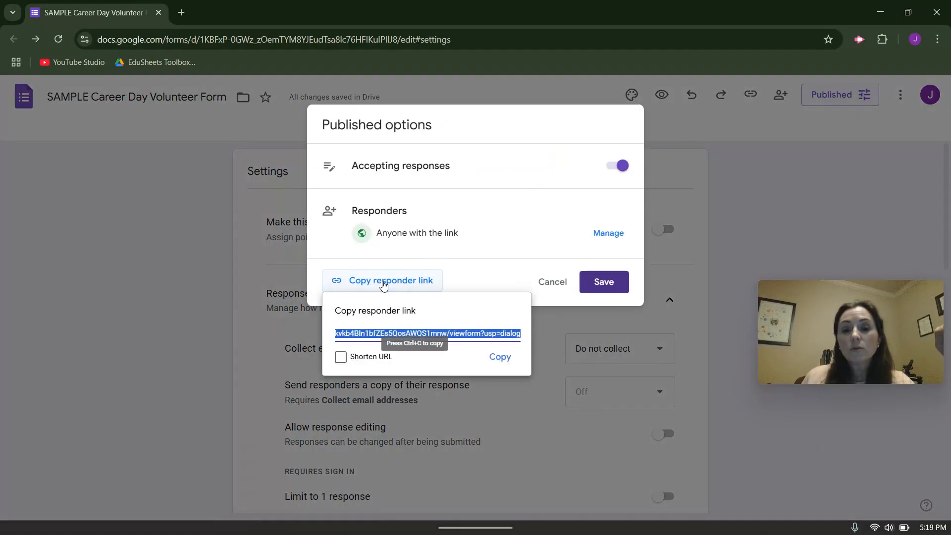
pyautogui.click(500, 357)
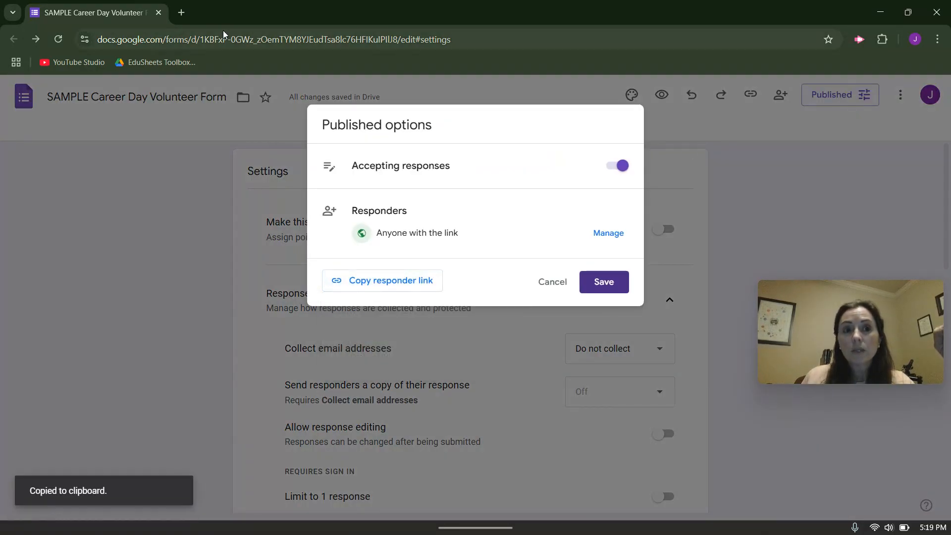
# Open the copied responder link in a new browser tab, dismiss the autosave notice, and look through the live form.
pyautogui.click(186, 15)
pyautogui.hotkey('ctrl', 'v')
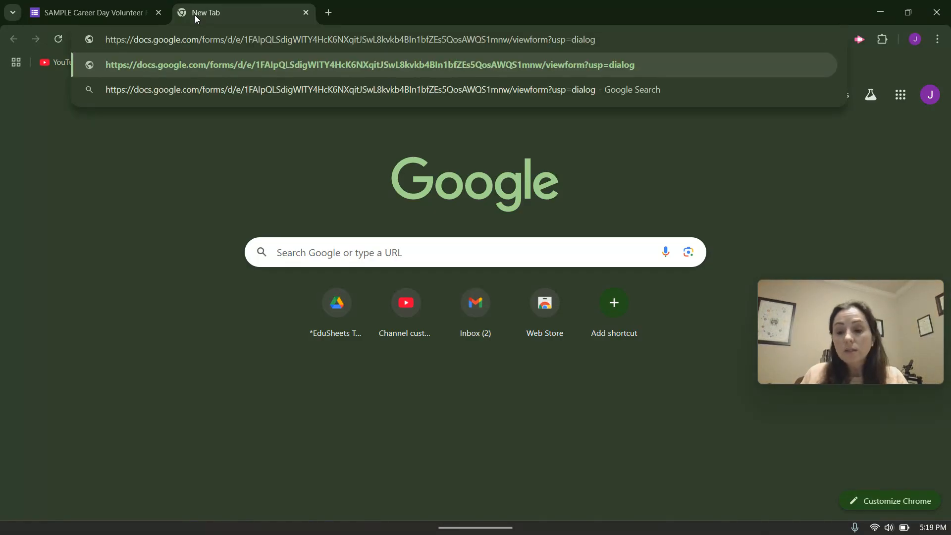
pyautogui.press('Return')
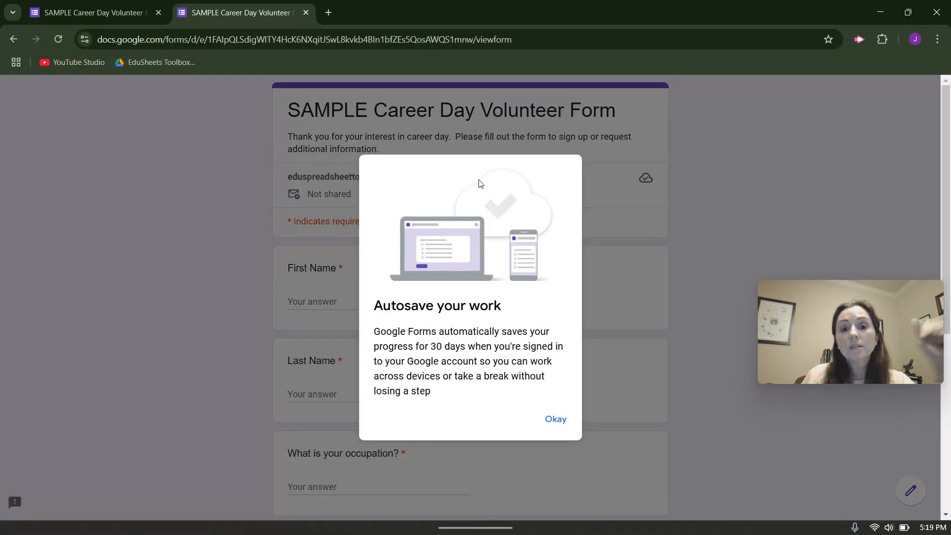
pyautogui.click(556, 419)
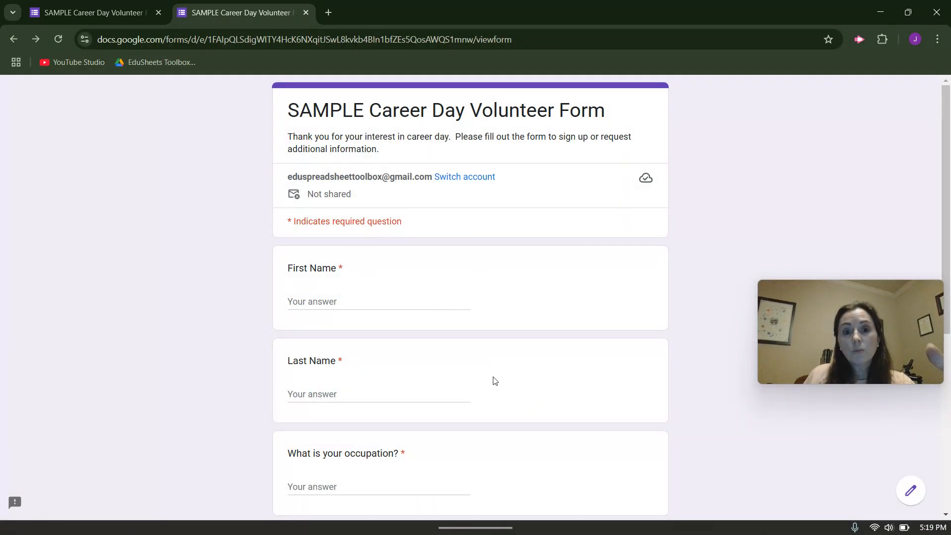
pyautogui.scroll(-6, 493, 378)
pyautogui.scroll(2, 493, 380)
pyautogui.scroll(5, 494, 380)
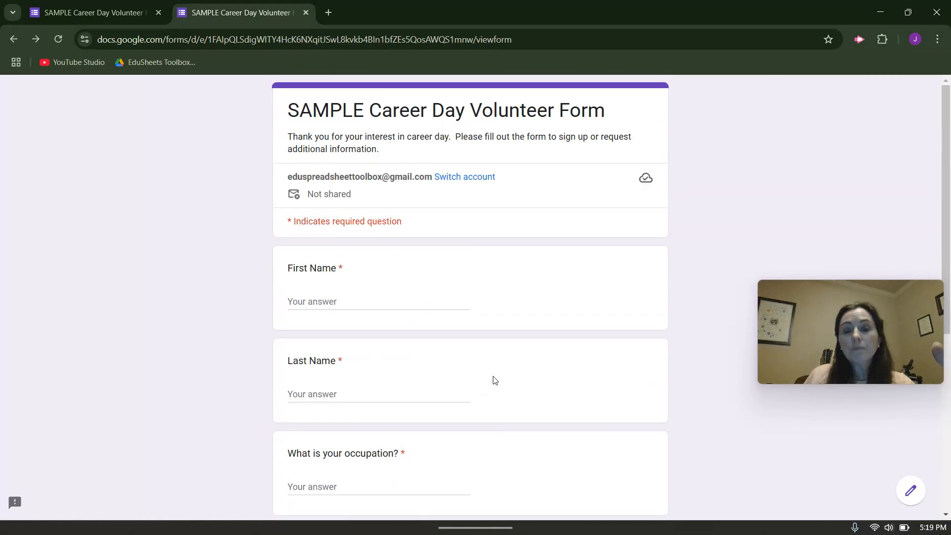
# Generate a QR code for the live form page, view it, and close it.
pyautogui.click(937, 39)
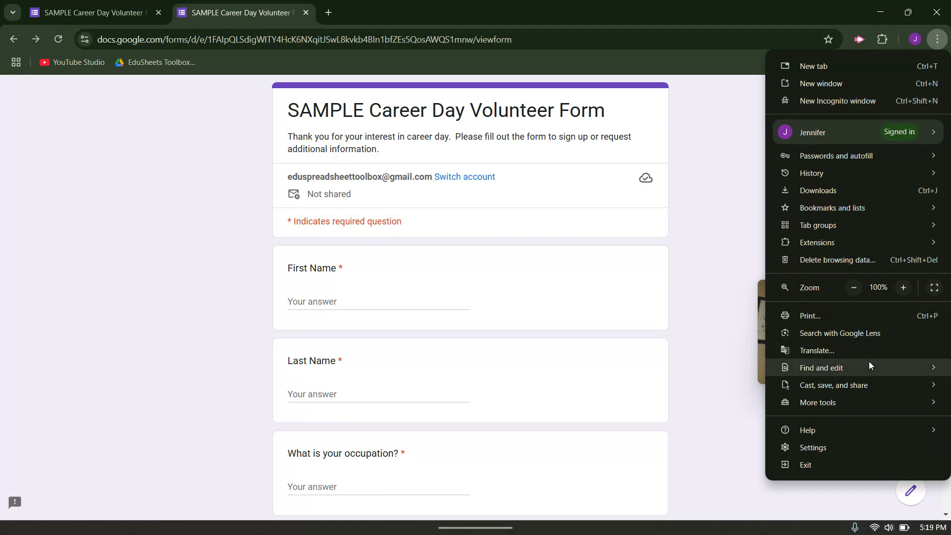
pyautogui.moveTo(858, 385)
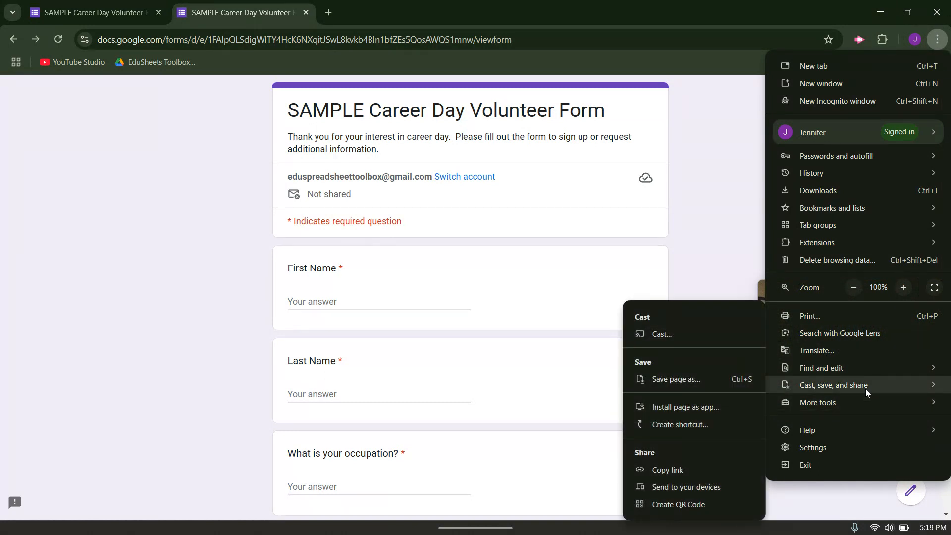
pyautogui.click(697, 510)
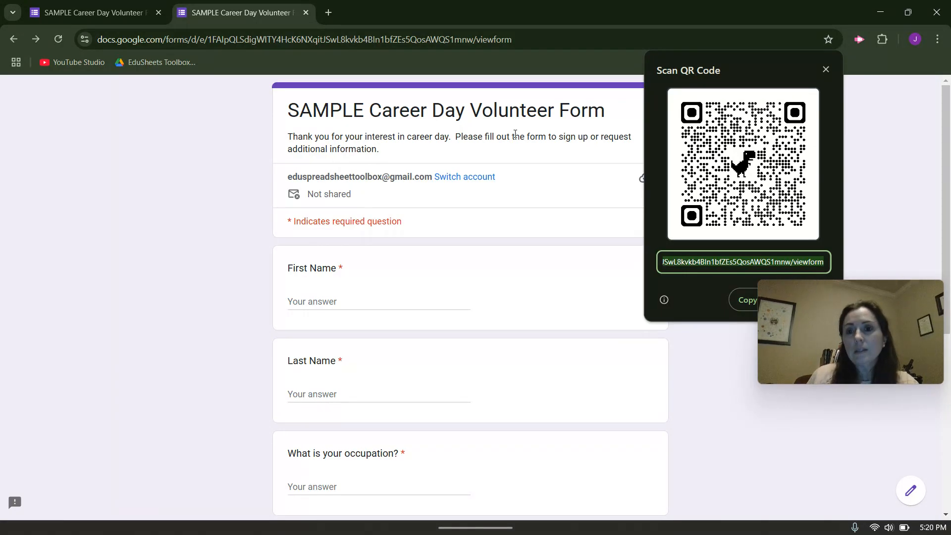
pyautogui.click(826, 70)
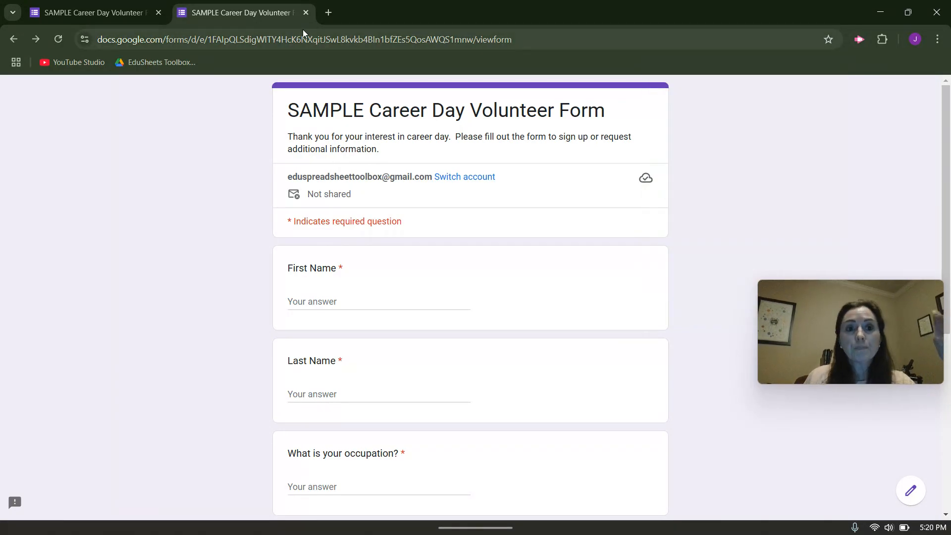
# Return to the form editor and save the published options with responses being accepted.
pyautogui.click(101, 13)
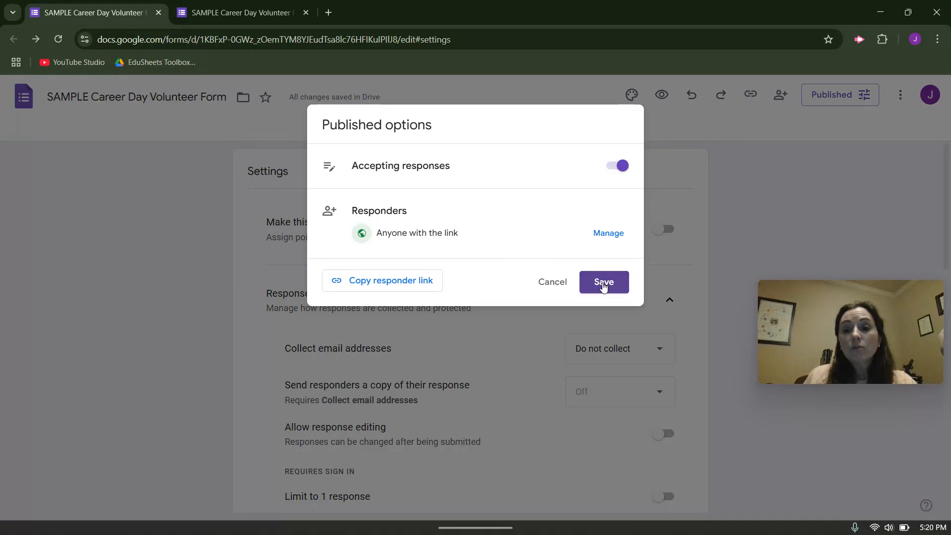
pyautogui.click(604, 283)
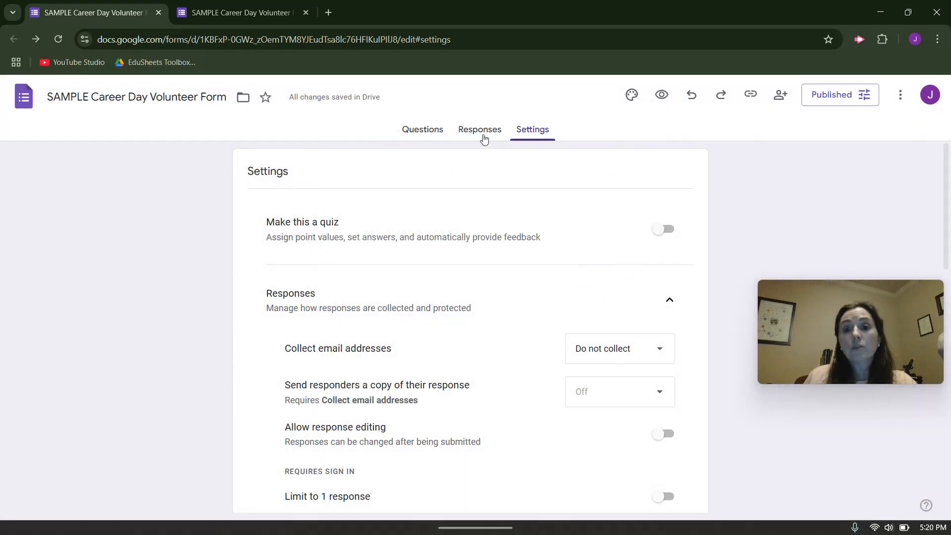
# Link the form's responses to the existing SAMPLE Career Day Responses spreadsheet.
pyautogui.click(483, 136)
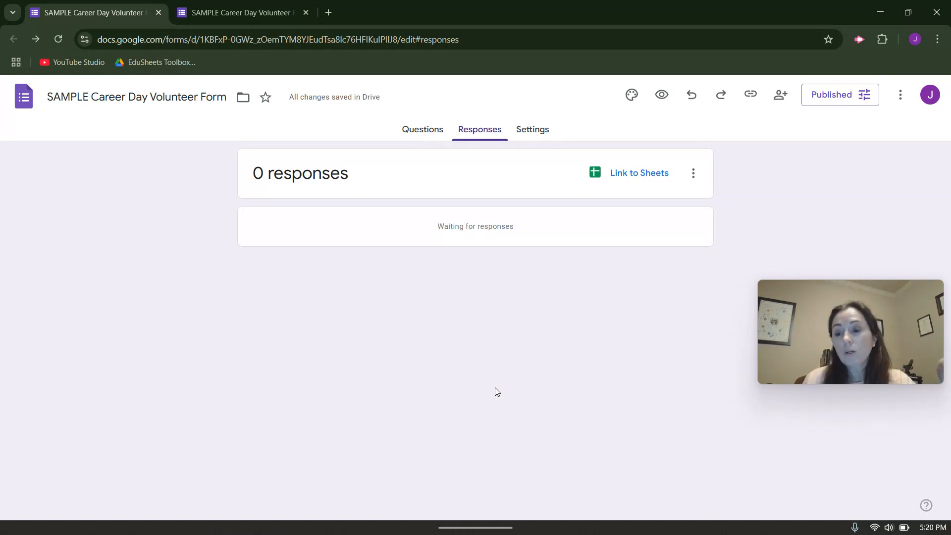
pyautogui.click(630, 176)
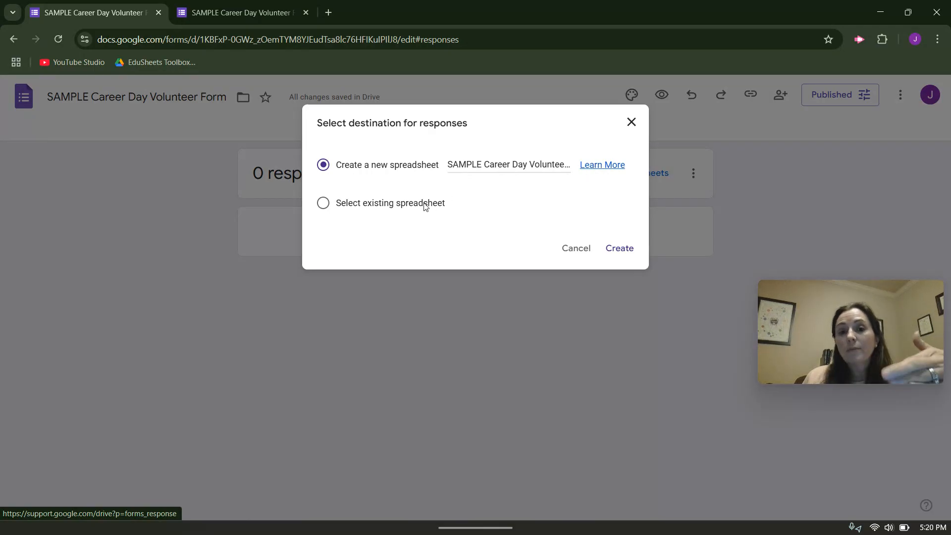
pyautogui.click(323, 204)
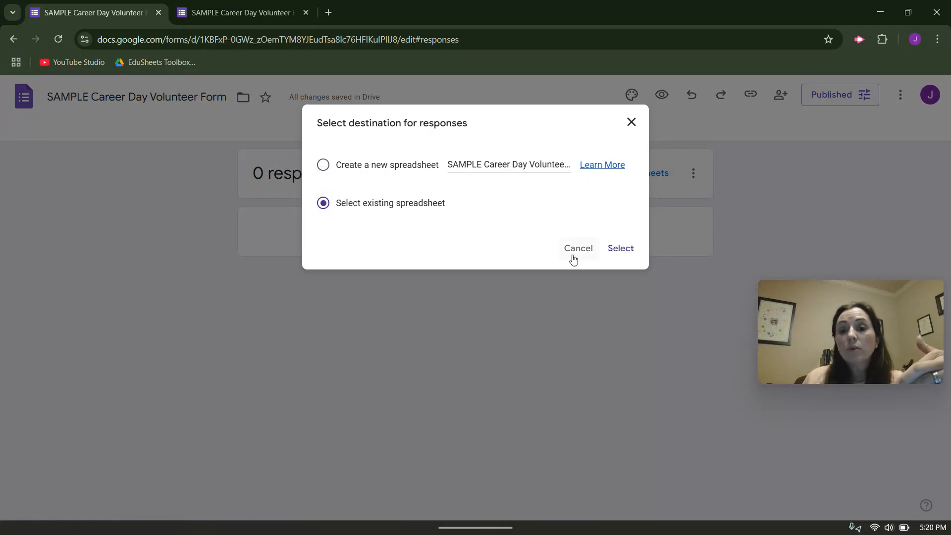
pyautogui.click(628, 248)
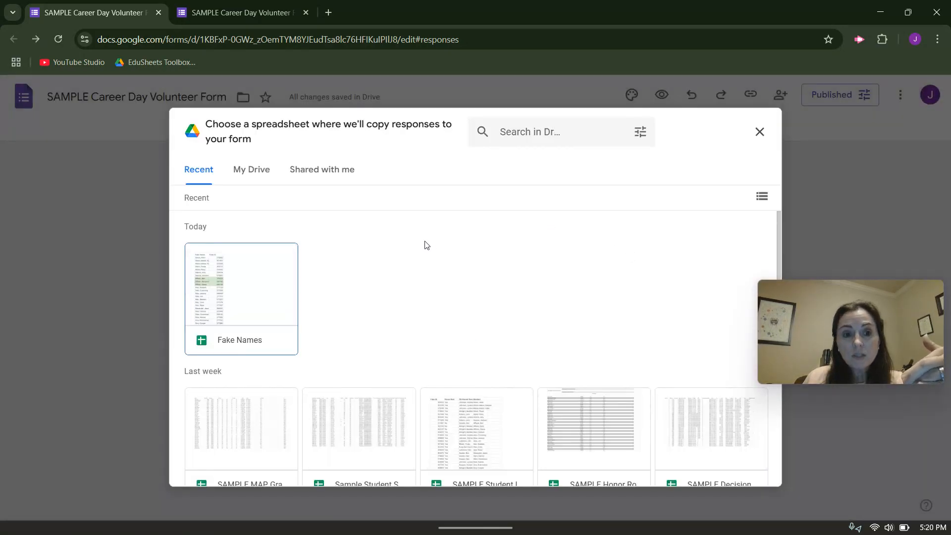
pyautogui.scroll(-1, 405, 269)
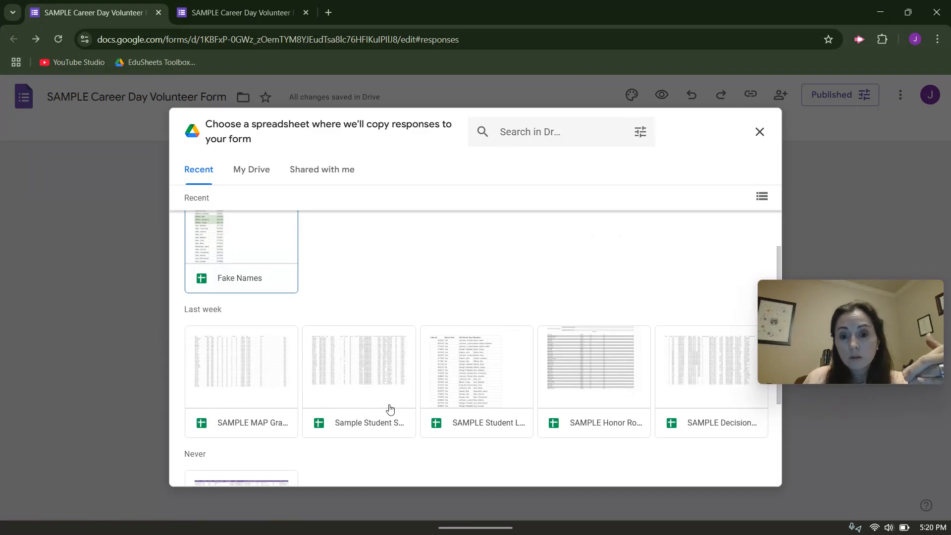
pyautogui.scroll(-1, 624, 416)
pyautogui.scroll(-1, 623, 416)
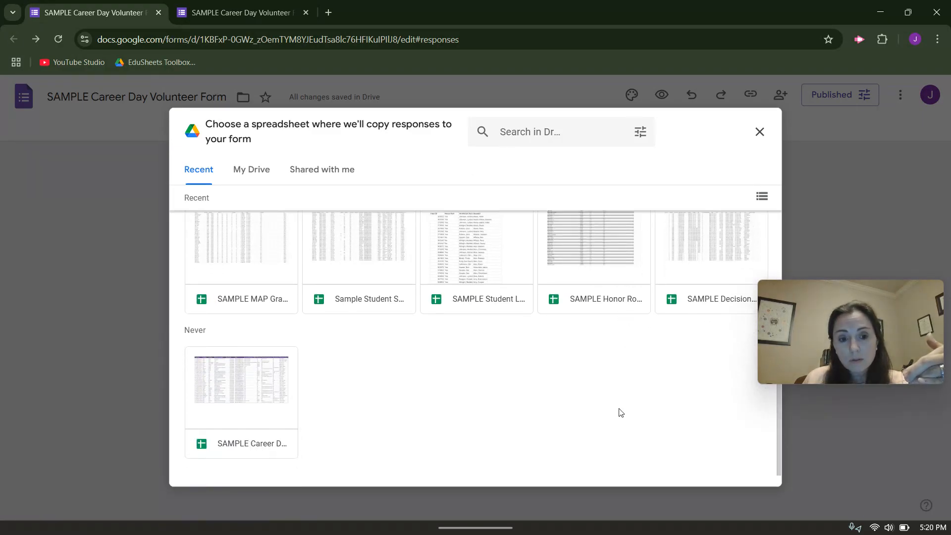
pyautogui.click(257, 375)
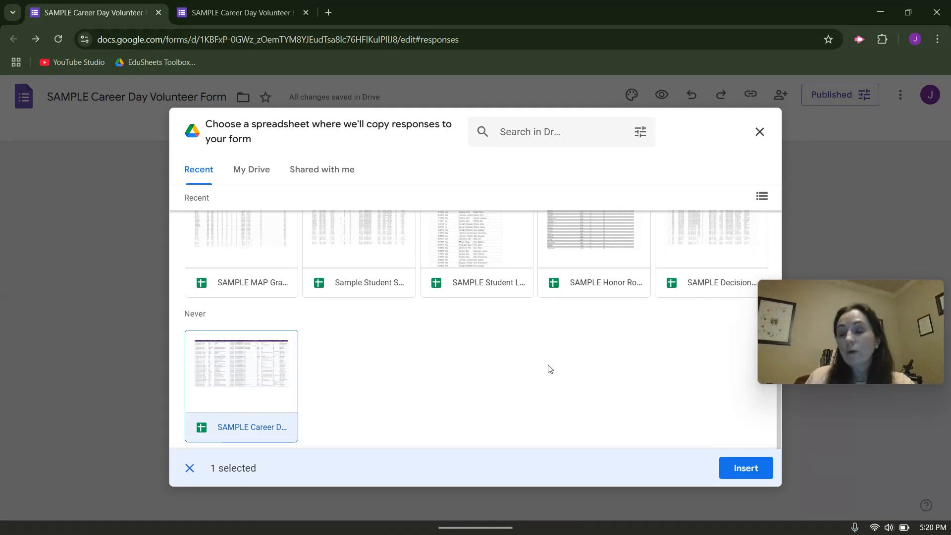
pyautogui.click(743, 472)
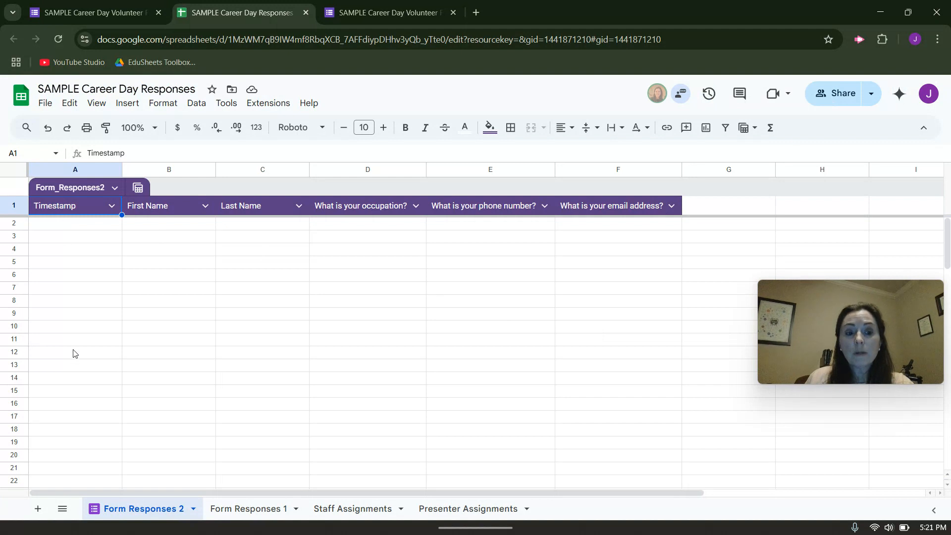
# Open the Form Responses 1 sheet and widen columns H and I to the same width.
pyautogui.click(244, 510)
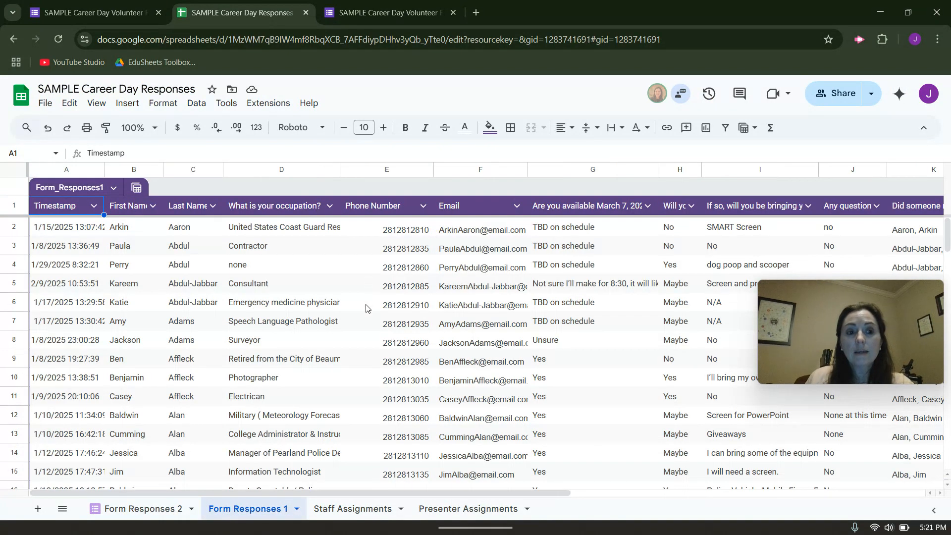
pyautogui.moveTo(813, 309); pyautogui.dragTo(780, 79)
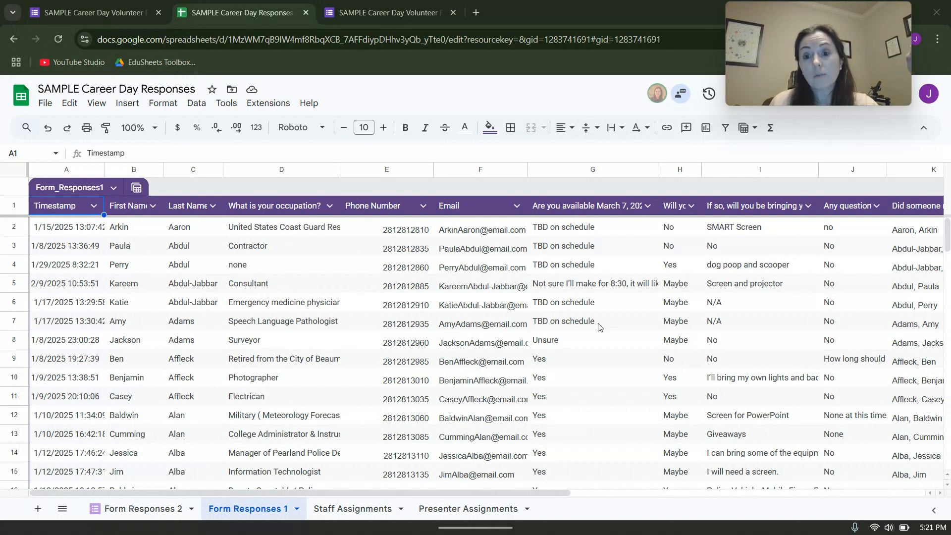
pyautogui.moveTo(680, 170); pyautogui.dragTo(791, 169)
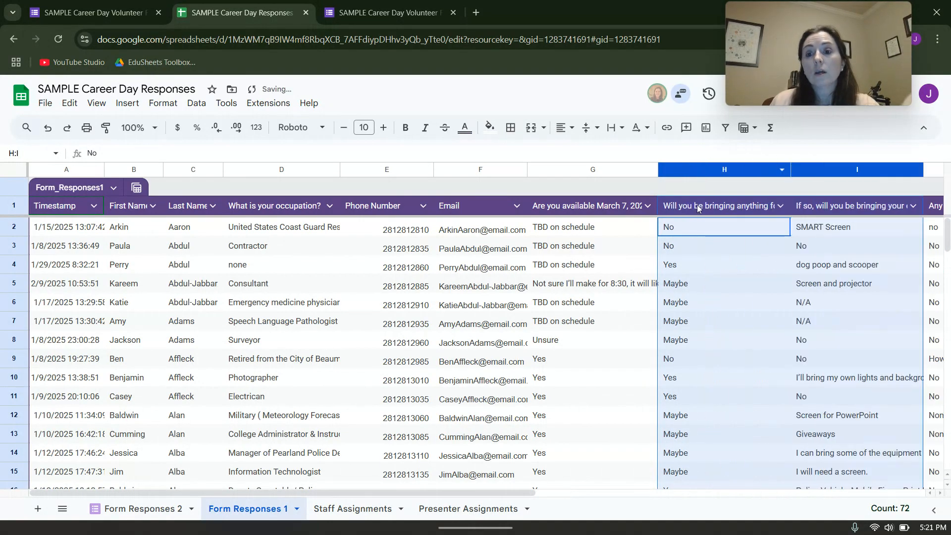
# Read the full header questions on bringing items, own equipment and referrals in columns H, I and K.
pyautogui.click(698, 208)
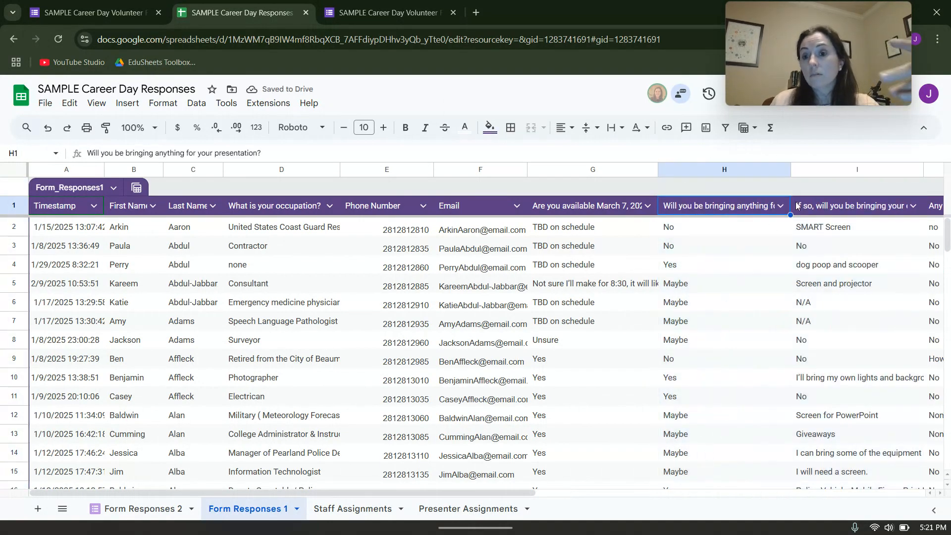
pyautogui.click(825, 205)
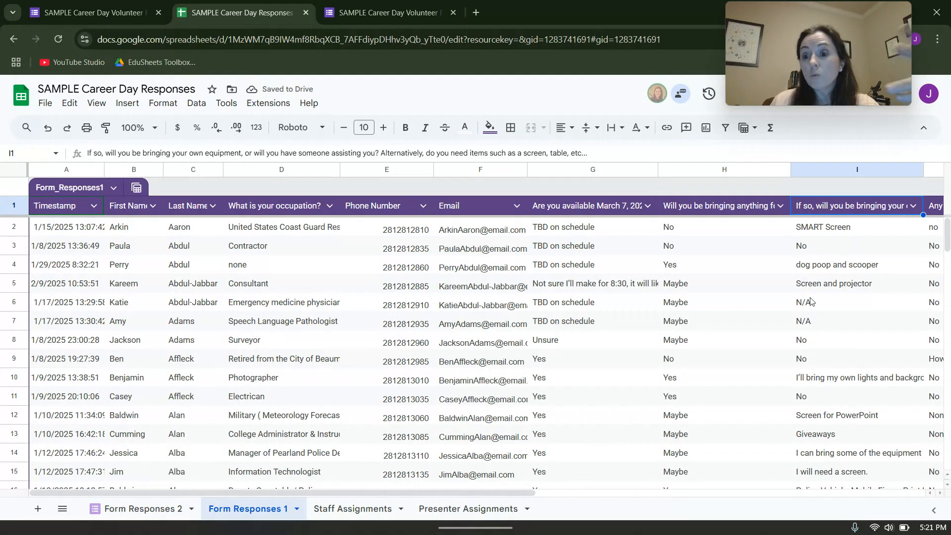
pyautogui.moveTo(516, 493); pyautogui.dragTo(711, 431)
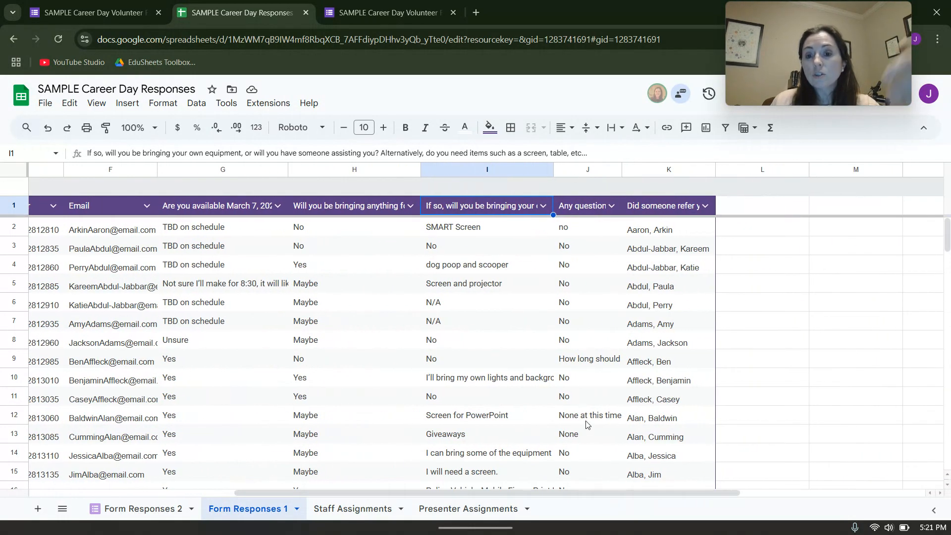
pyautogui.click(650, 208)
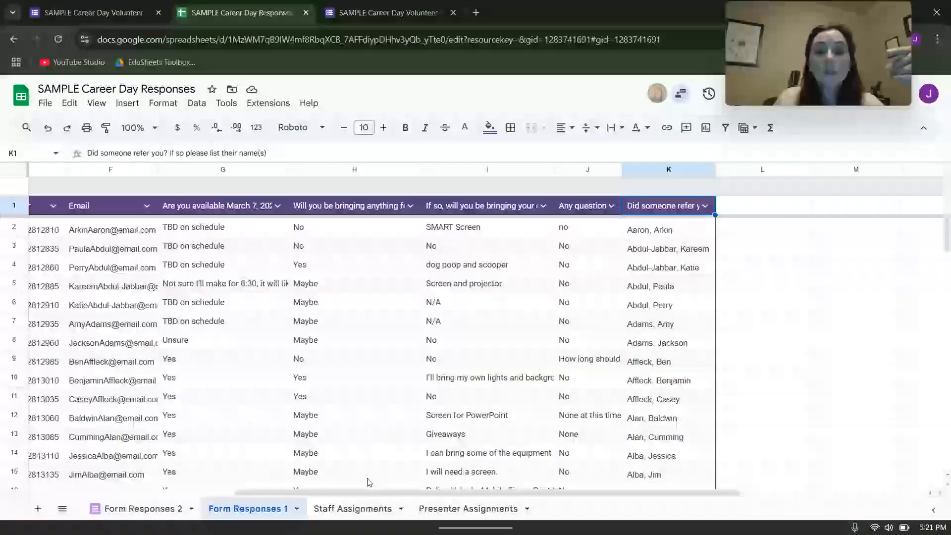
pyautogui.moveTo(367, 493); pyautogui.dragTo(140, 448)
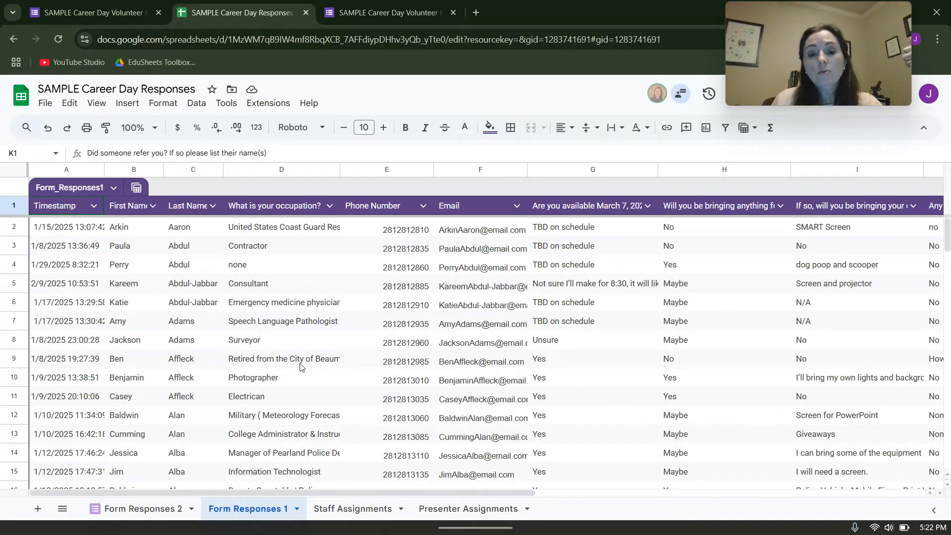
# Look at the column headings of the Presenter Assignments and Staff Assignments sheets.
pyautogui.click(342, 509)
pyautogui.click(421, 508)
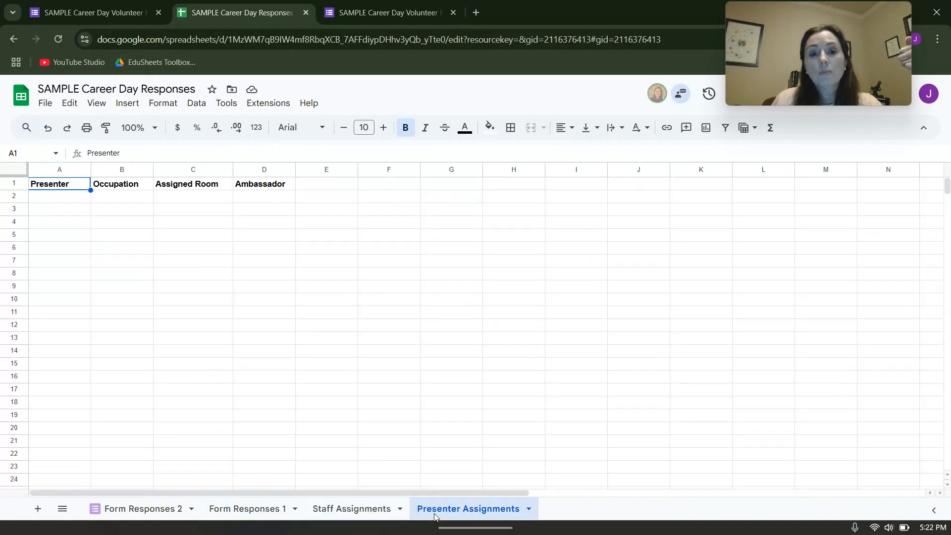
pyautogui.click(365, 510)
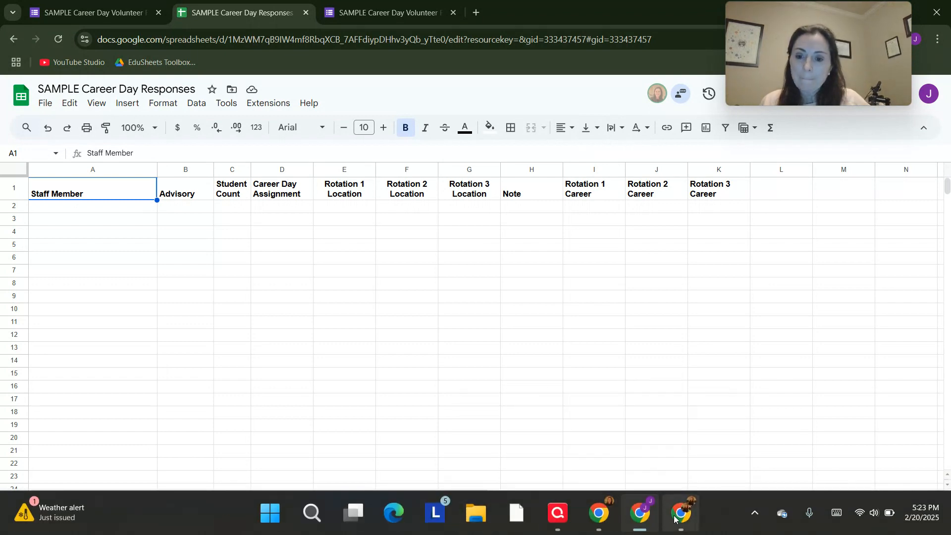
pyautogui.moveTo(673, 520)
pyautogui.click(720, 444)
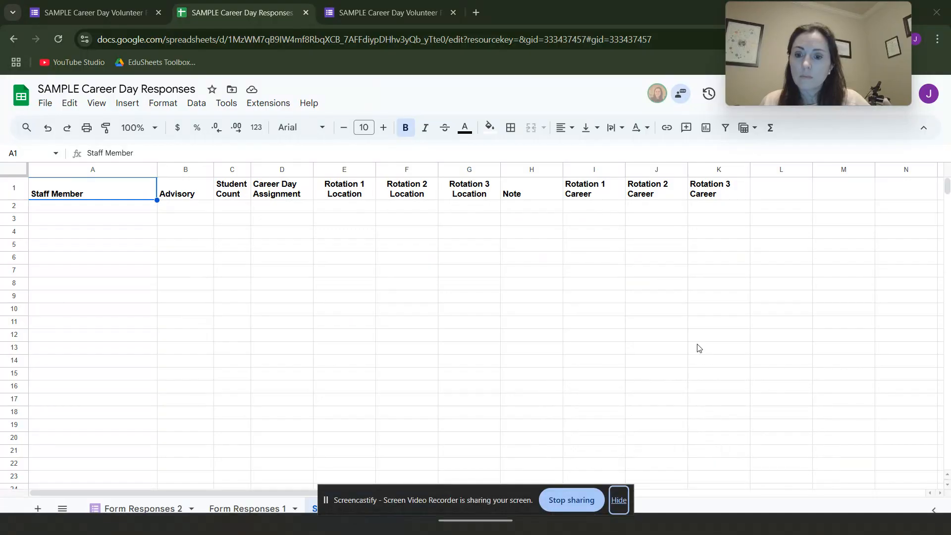